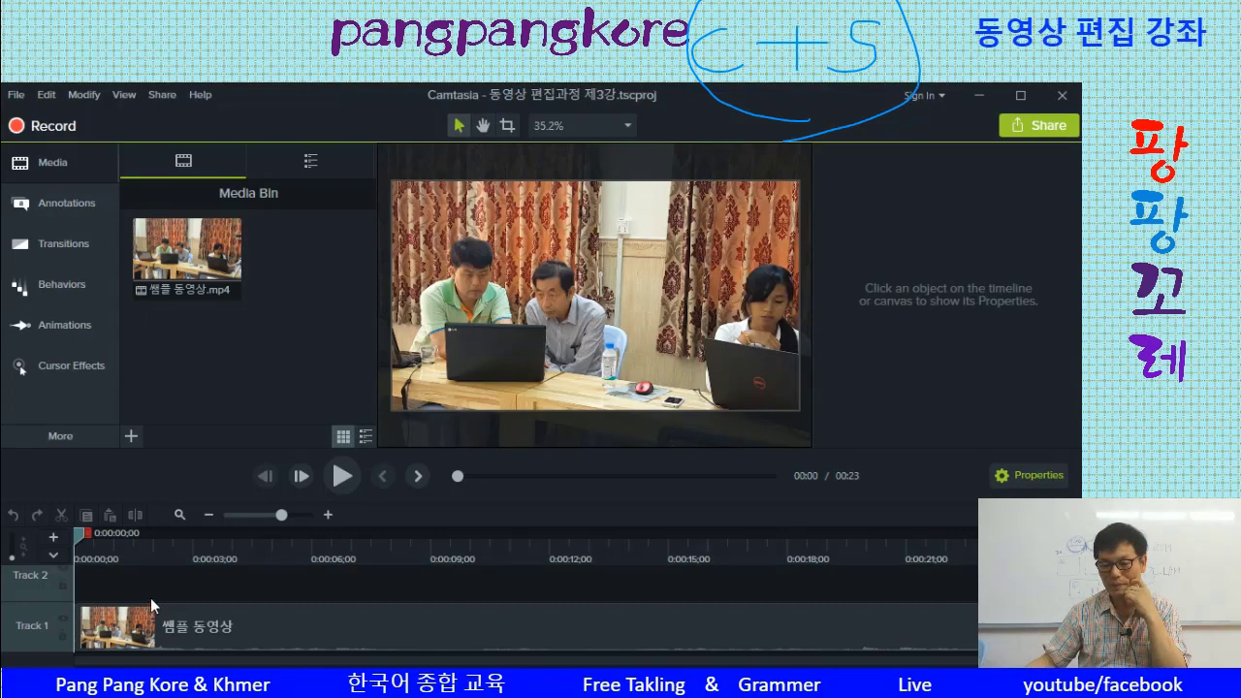
# Play the 쌤플 동영상 clip on Track 1 from the start and pause it at 0:00:15;29.
pyautogui.click(316, 640)
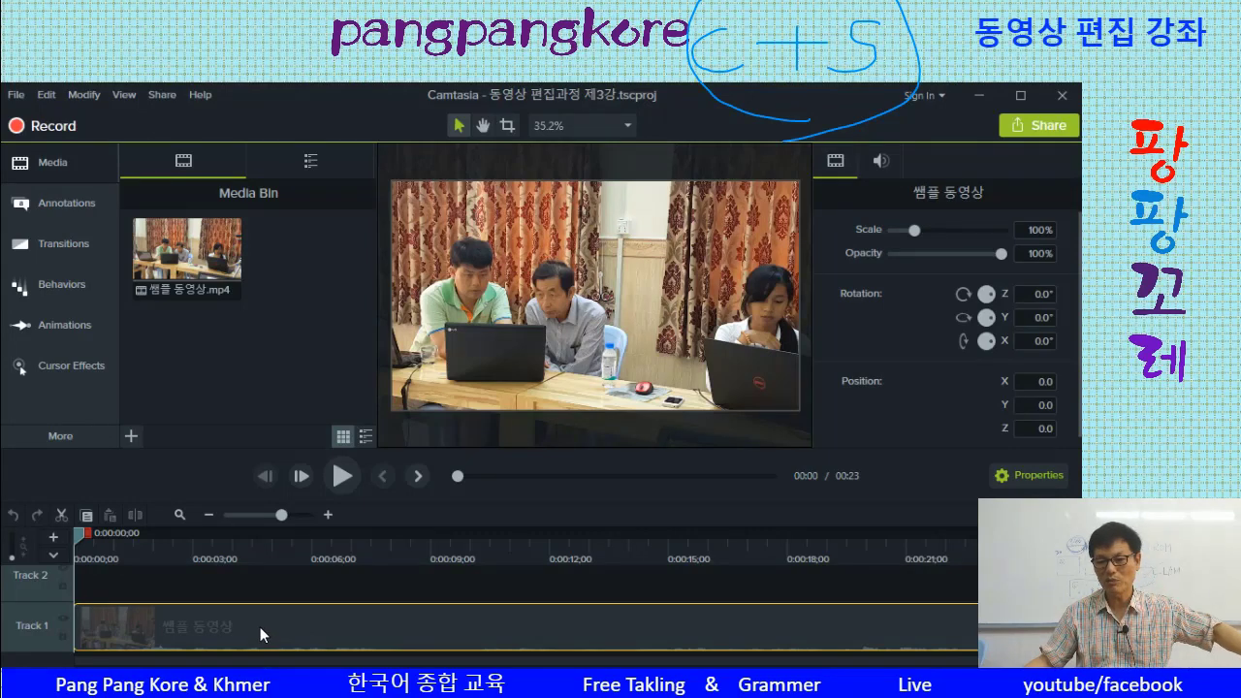
pyautogui.click(340, 486)
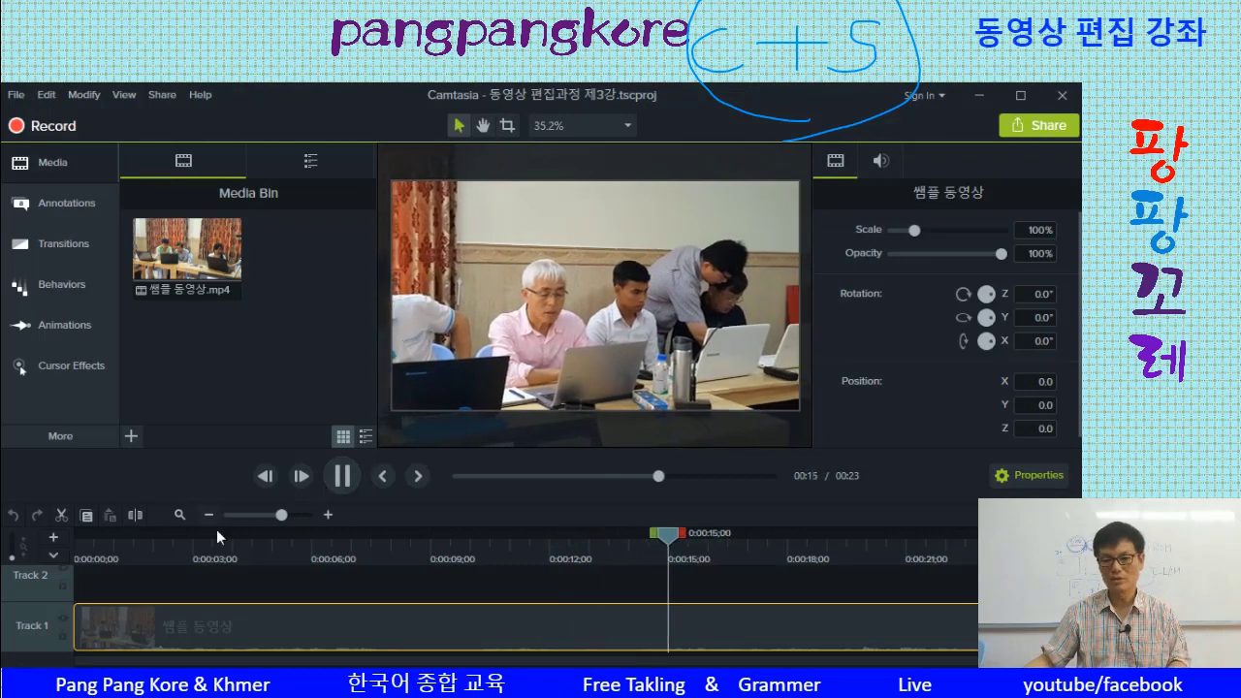
pyautogui.click(341, 475)
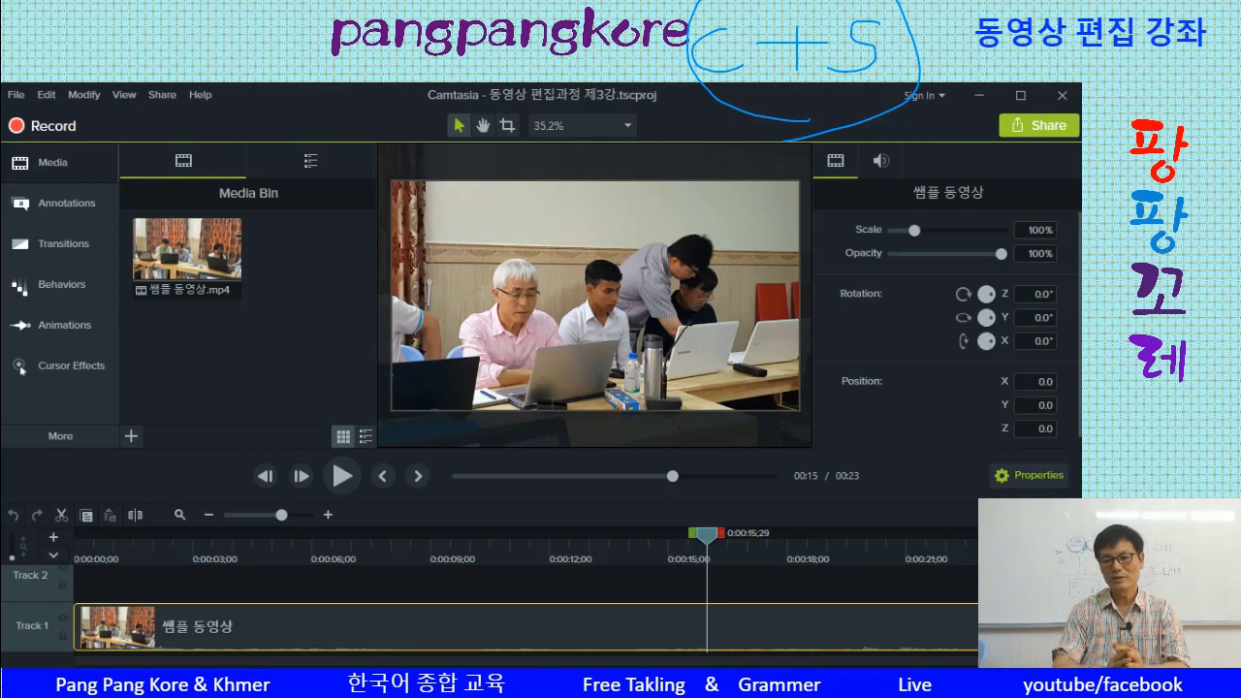
# Separate the audio of the 쌤플 동영상 clip from its video and select only the video part on Track 1.
pyautogui.click(283, 628)
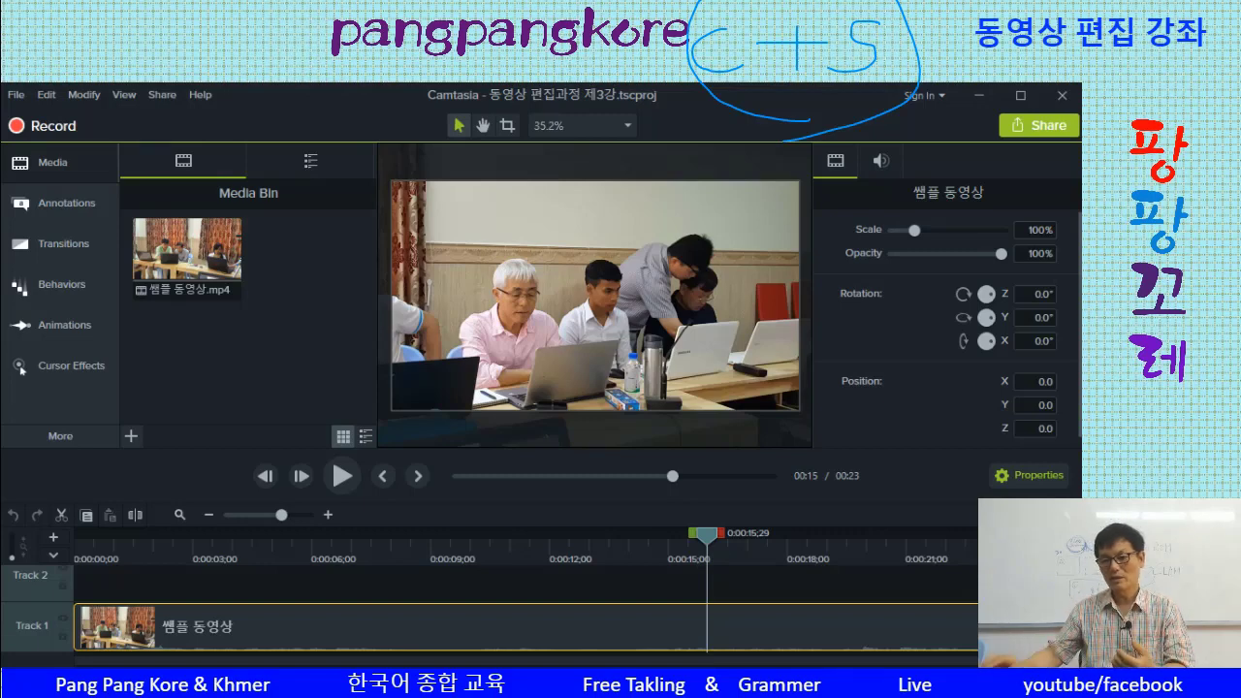
pyautogui.click(201, 621)
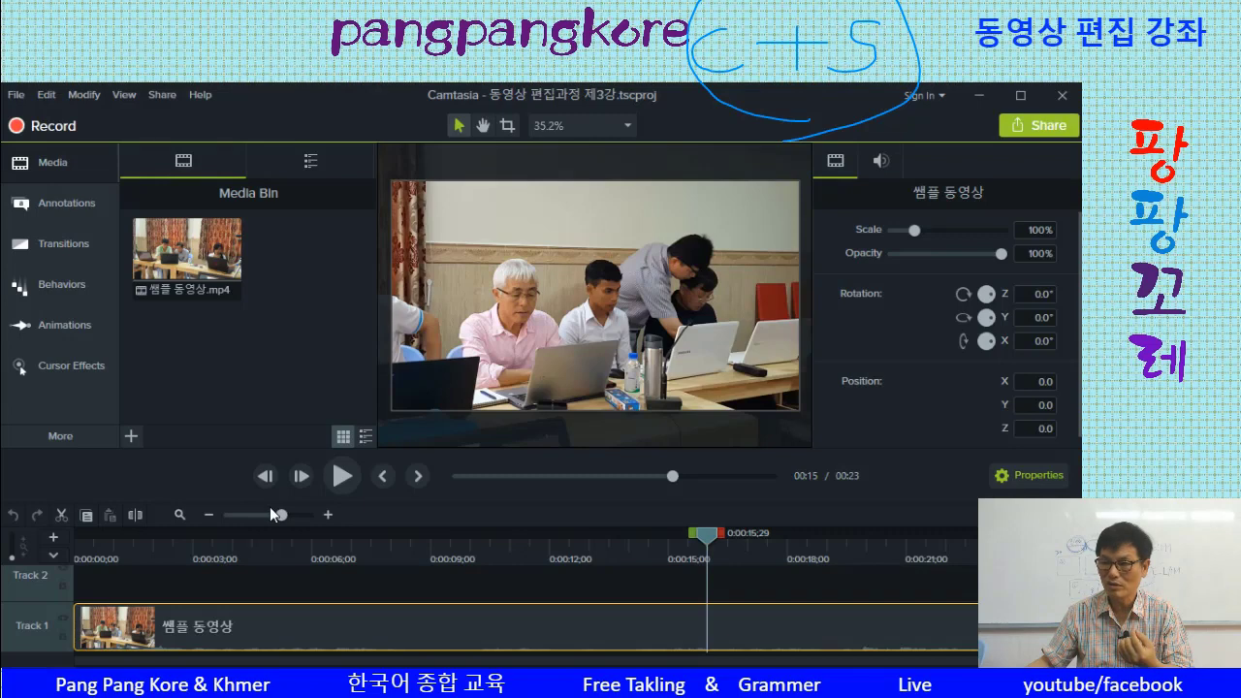
pyautogui.hotkey('ctrl', 'd')
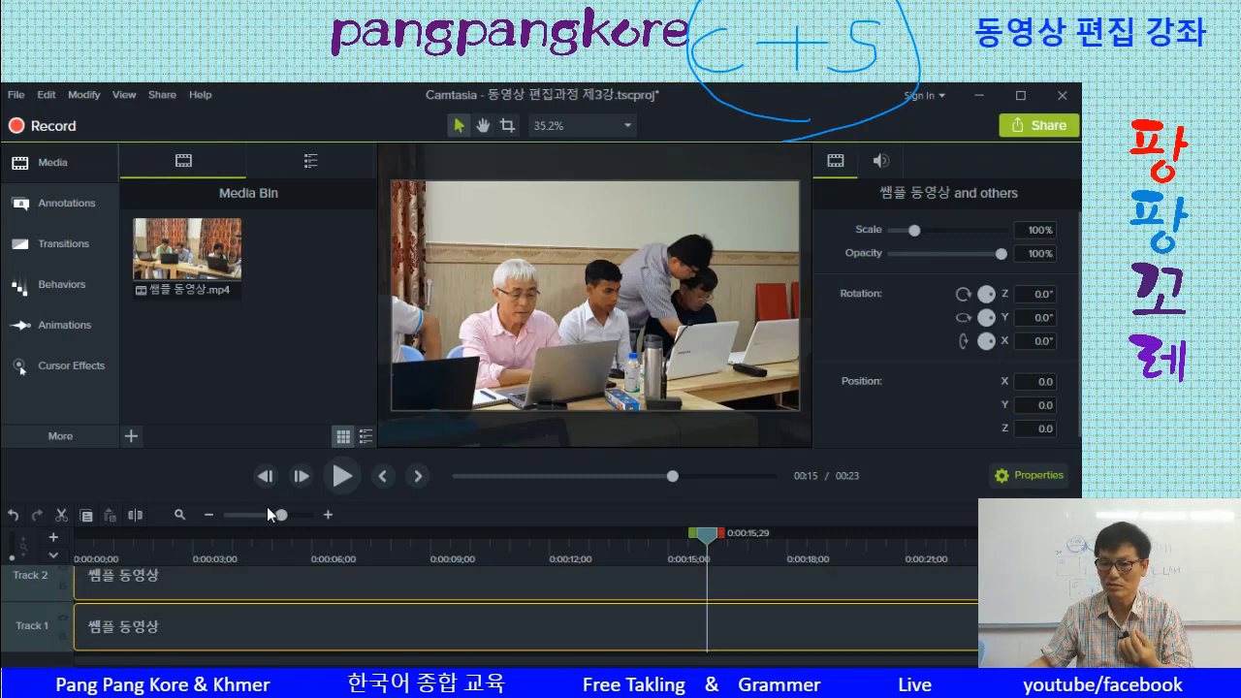
pyautogui.scroll(1, 341, 627)
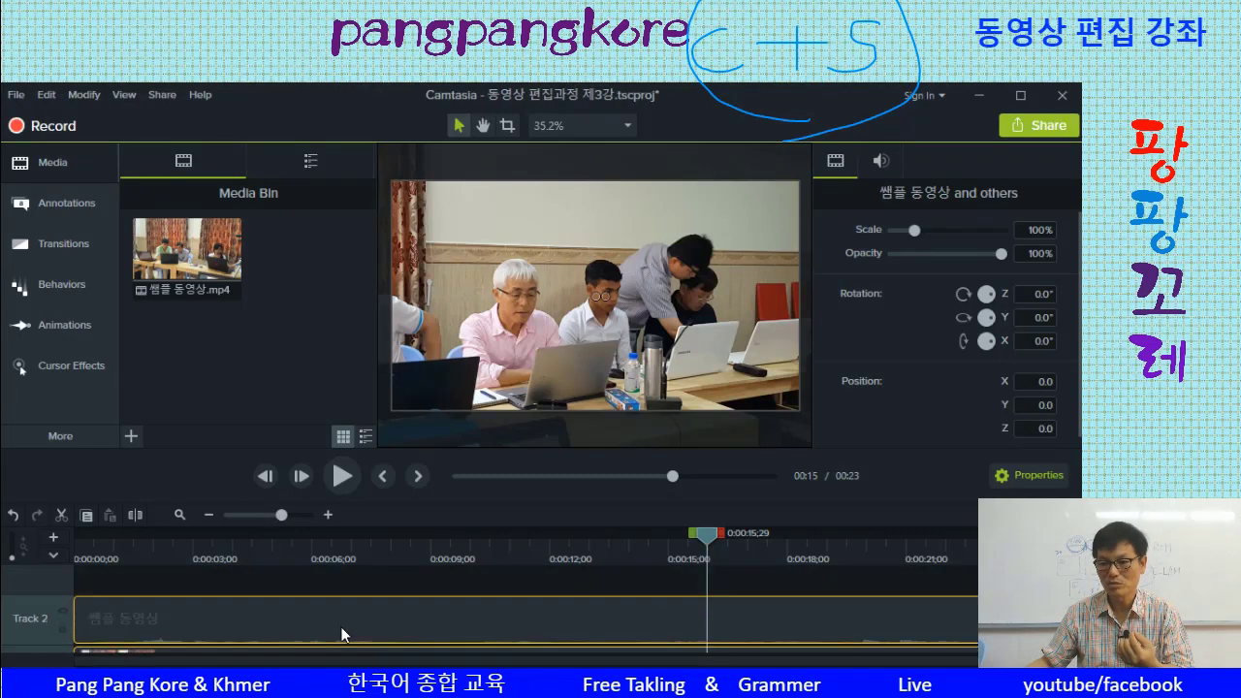
pyautogui.scroll(-1, 342, 635)
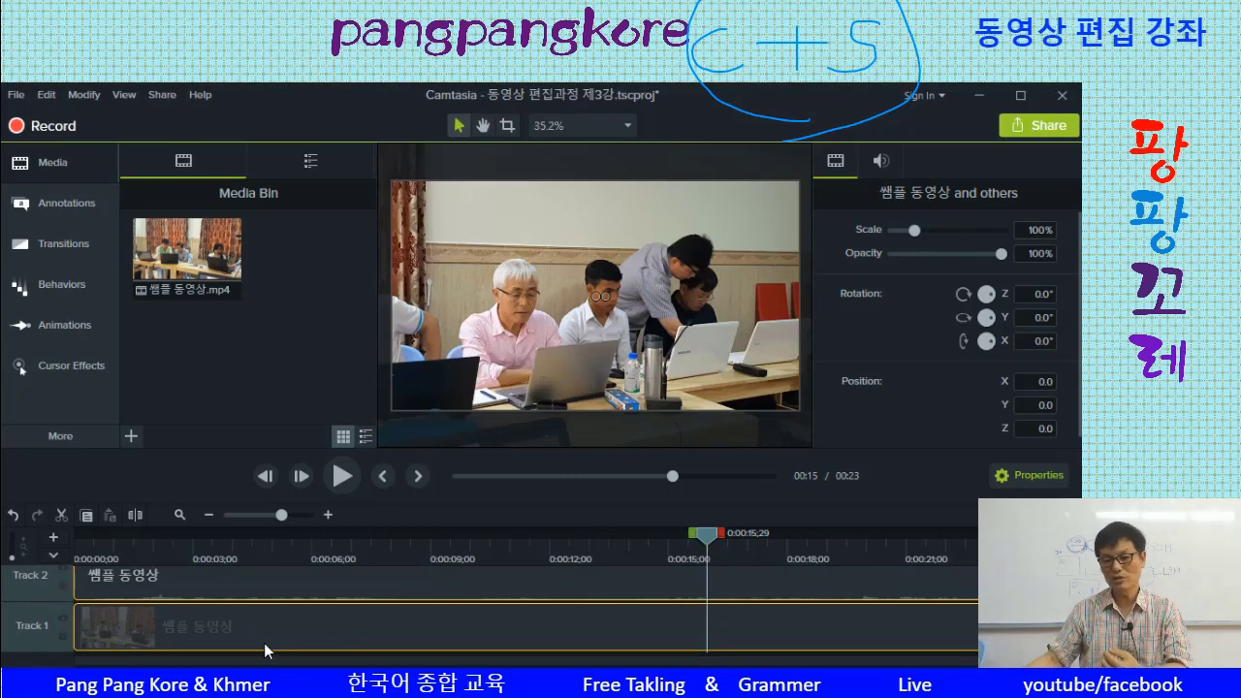
pyautogui.click(215, 631)
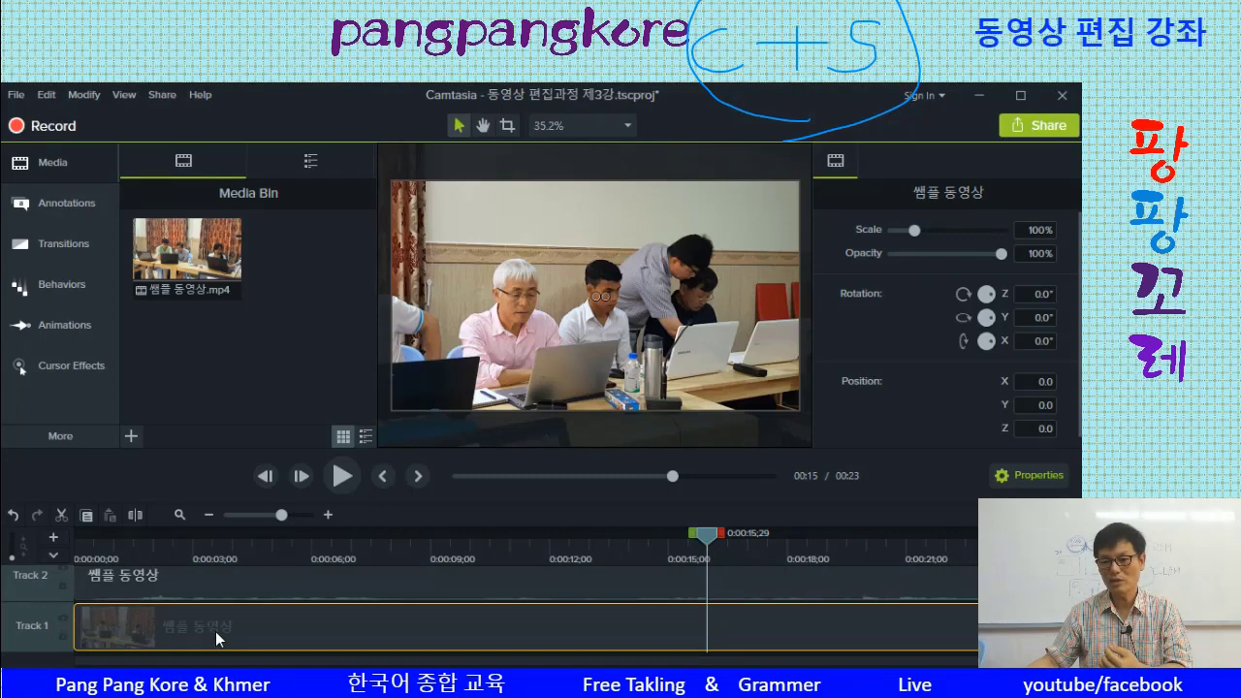
pyautogui.scroll(1, 214, 632)
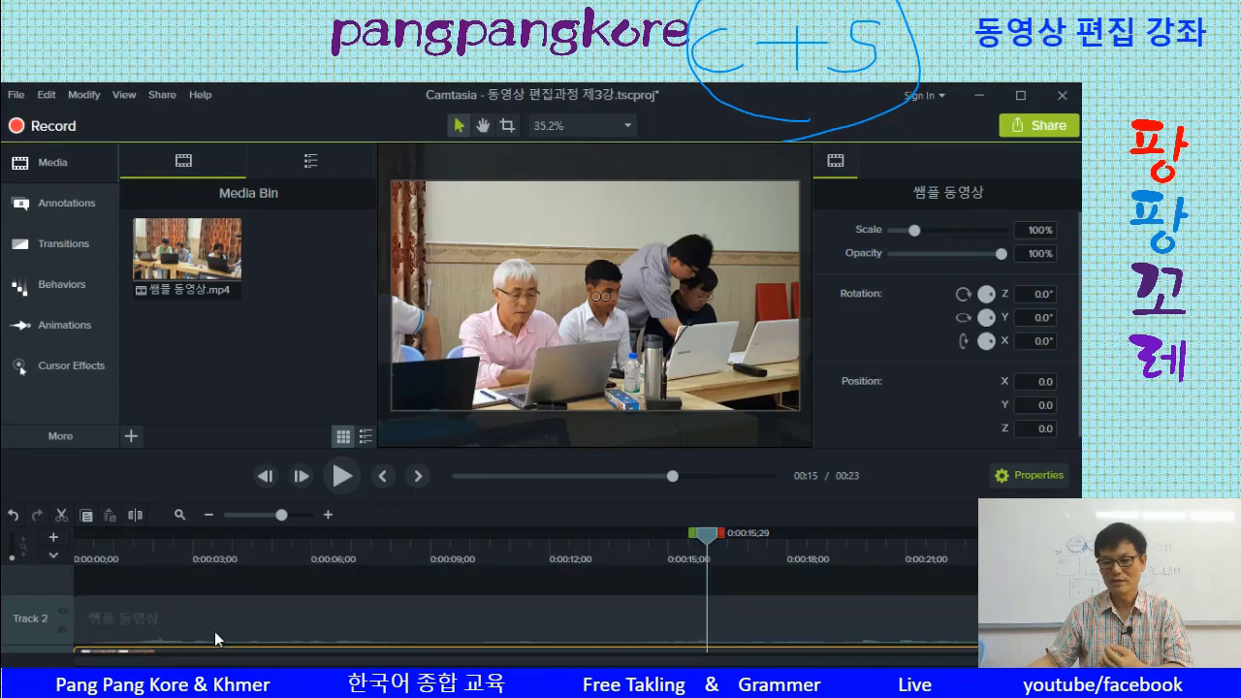
# Raise the volume line of the separated audio clip on Track 2 to the top of the clip.
pyautogui.click(233, 605)
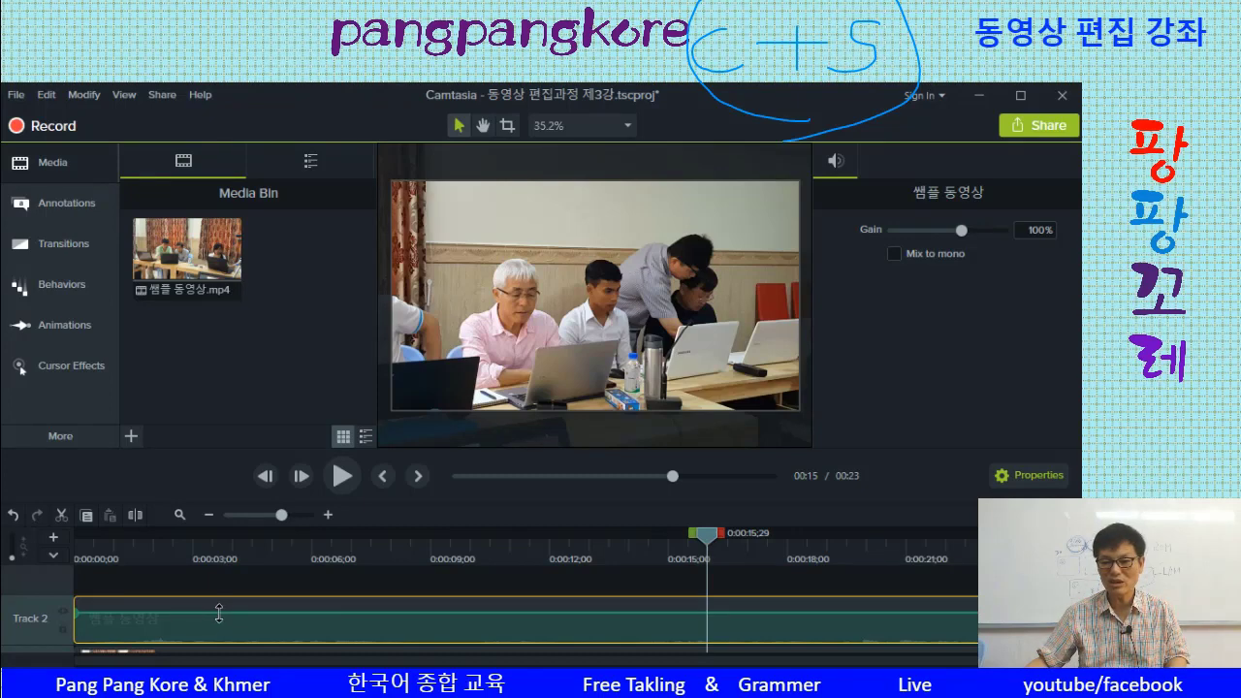
pyautogui.moveTo(219, 613); pyautogui.dragTo(215, 594)
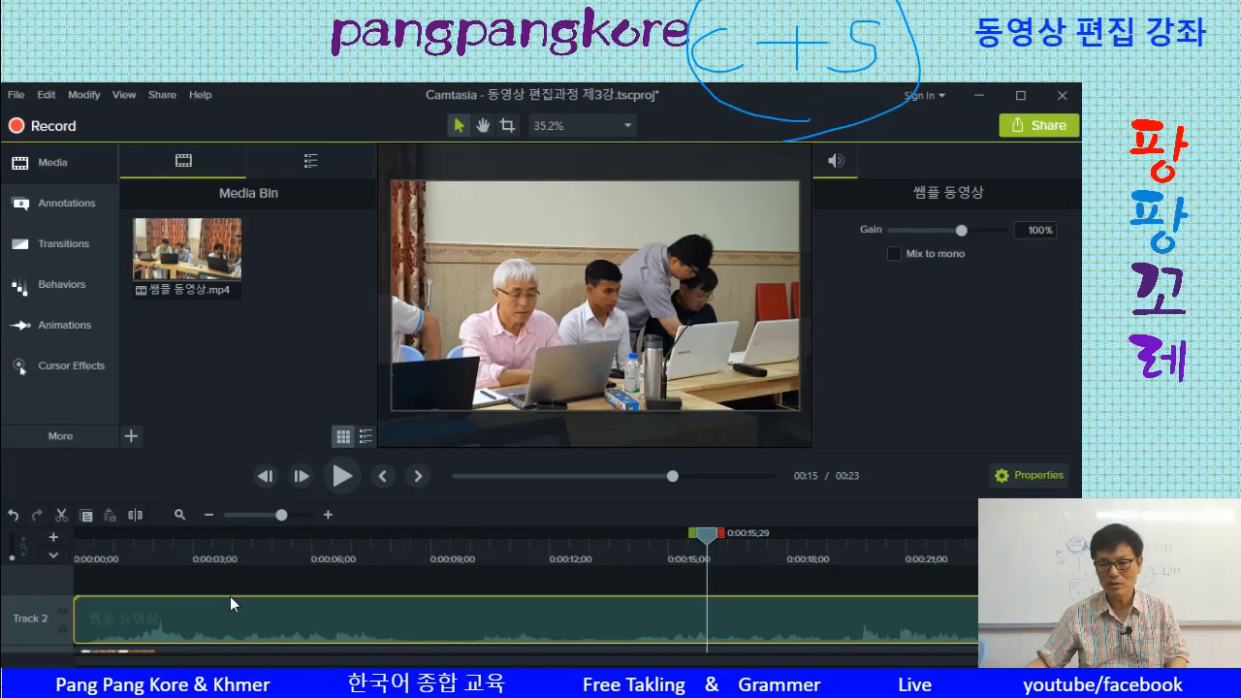
pyautogui.moveTo(229, 597); pyautogui.dragTo(218, 621)
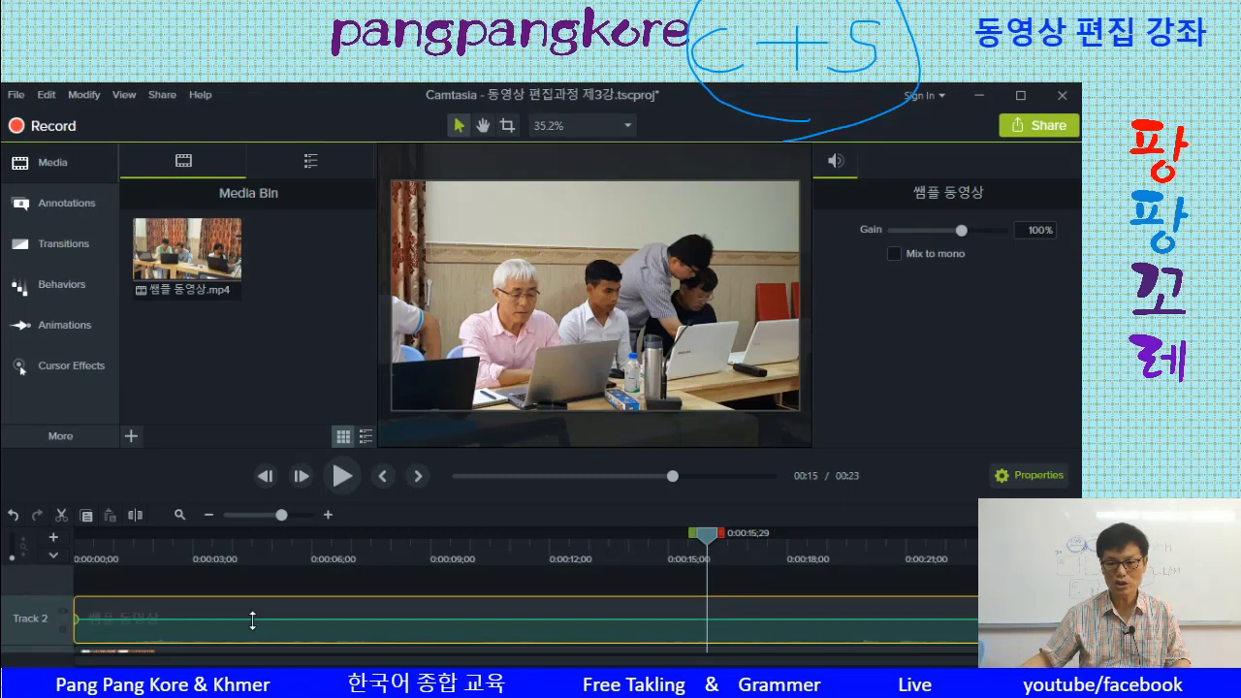
pyautogui.moveTo(252, 620); pyautogui.dragTo(237, 585)
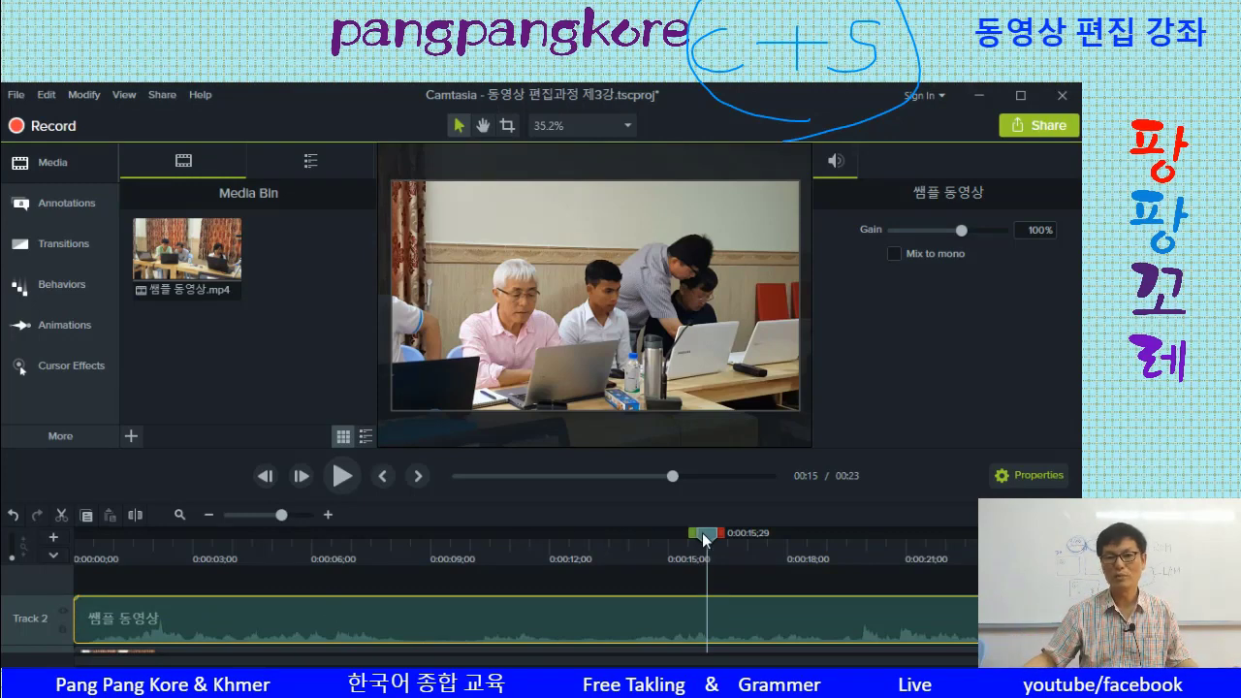
# Play the timeline from about the first second to listen to the louder audio, stopping at 0:00:06;08.
pyautogui.moveTo(704, 540); pyautogui.dragTo(158, 548)
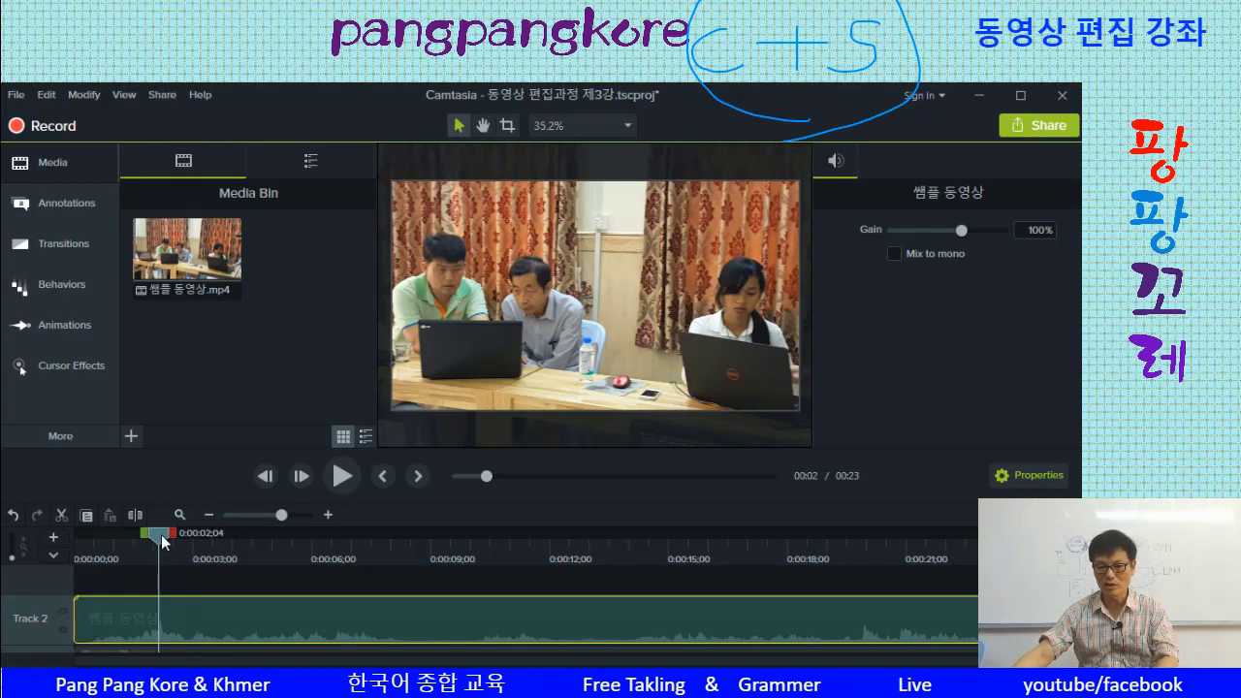
pyautogui.moveTo(160, 534); pyautogui.dragTo(113, 550)
pyautogui.click(342, 476)
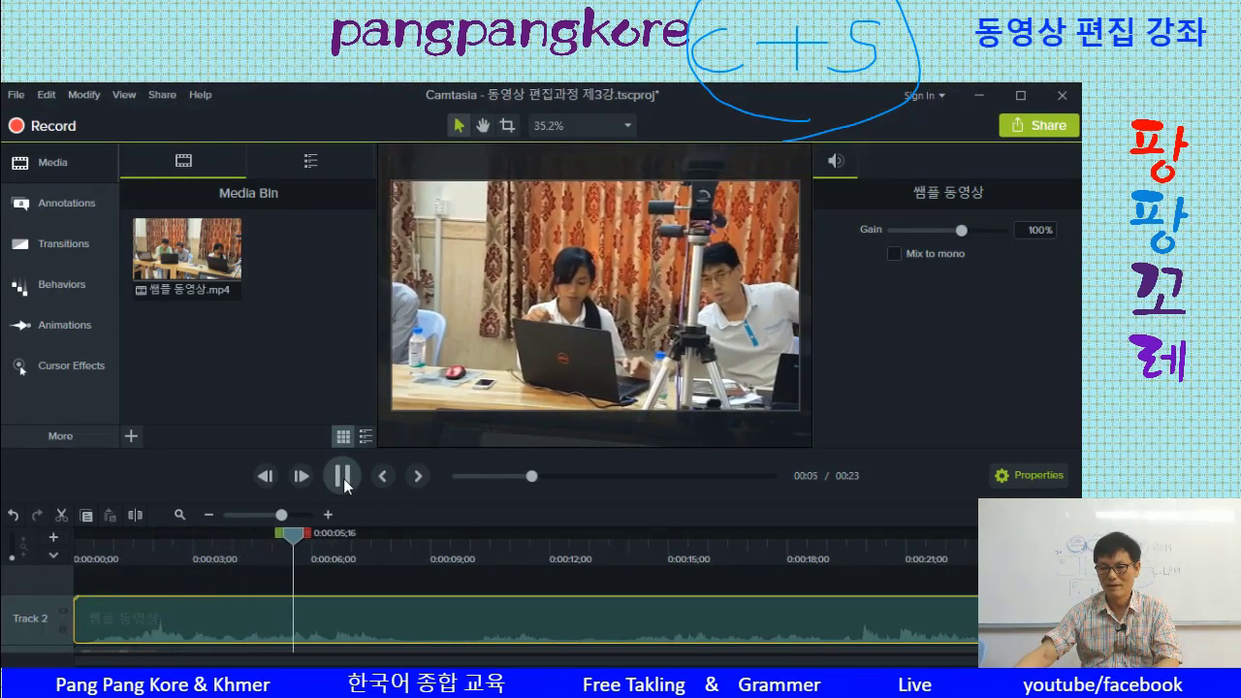
pyautogui.click(343, 477)
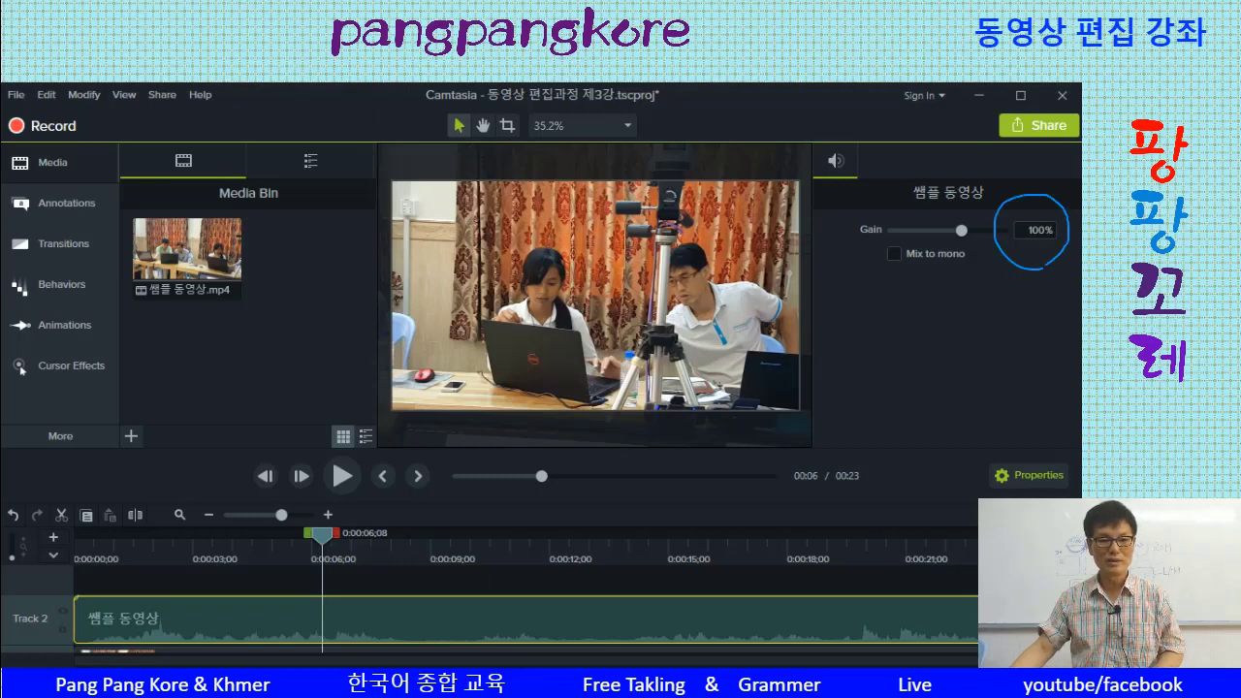
# Set the gain of the Track 2 audio clip to 250%.
pyautogui.click(1030, 230)
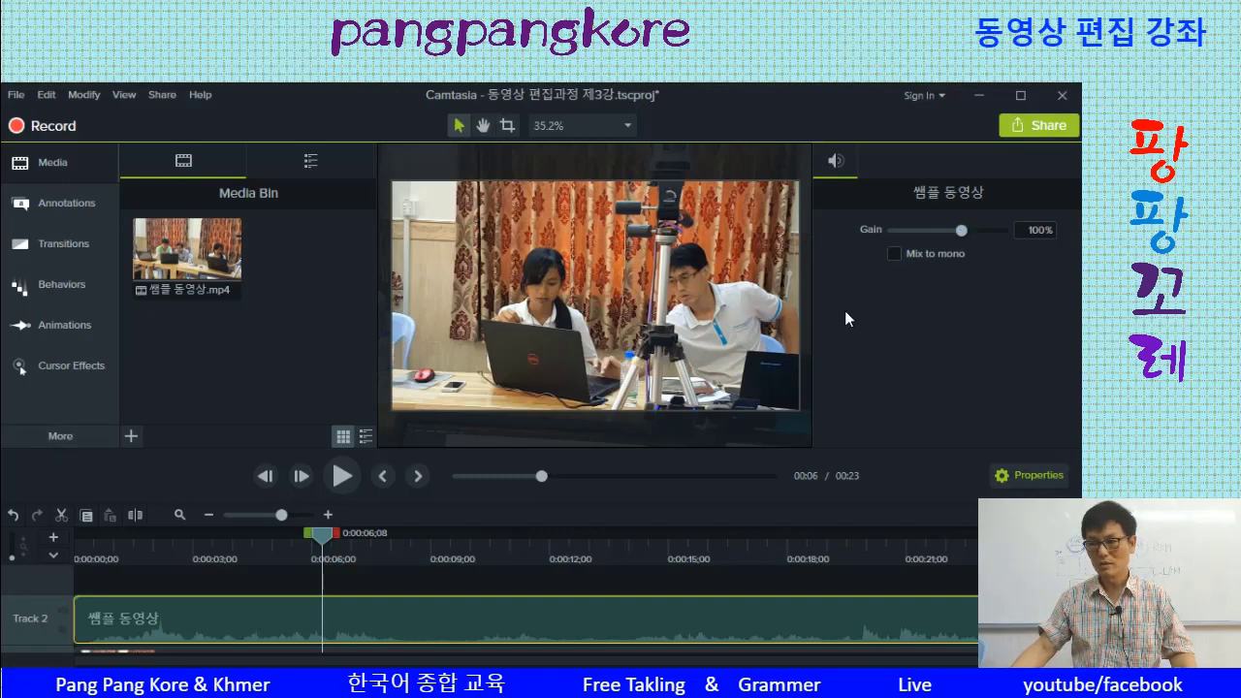
pyautogui.moveTo(961, 231); pyautogui.dragTo(1015, 251)
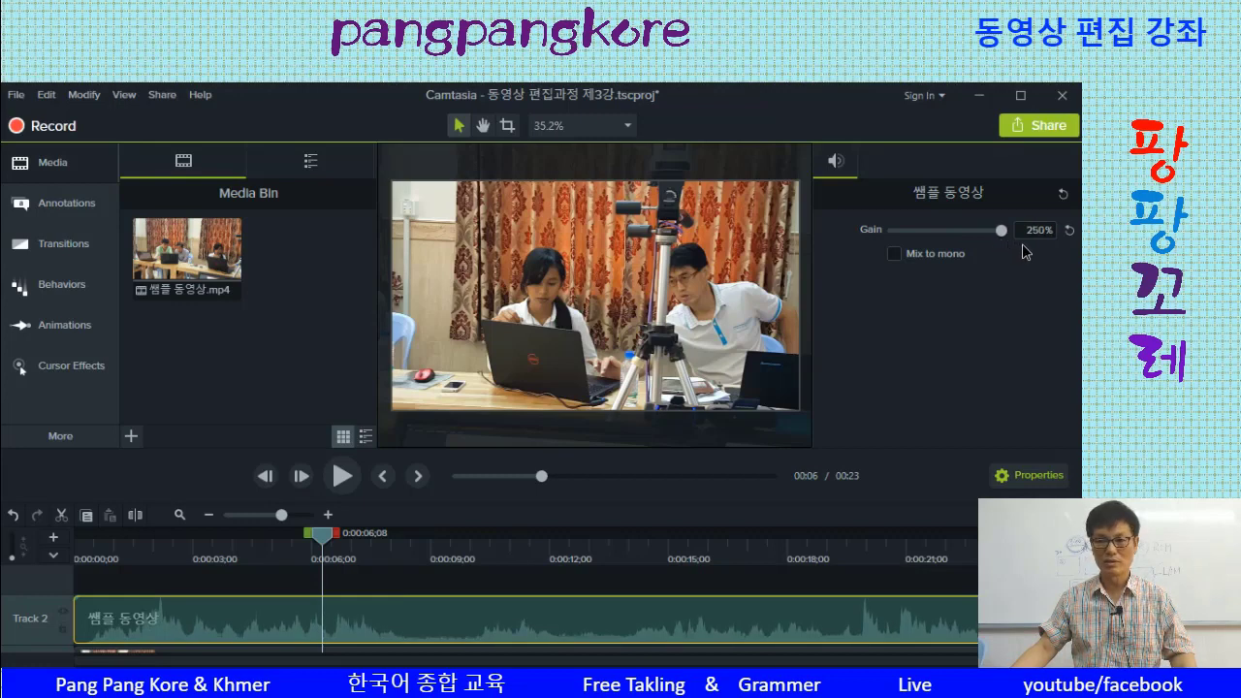
pyautogui.moveTo(1001, 232)
pyautogui.mouseDown()
pyautogui.moveTo(1009, 244)
pyautogui.moveTo(949, 248)
pyautogui.moveTo(1023, 243)
pyautogui.mouseUp()
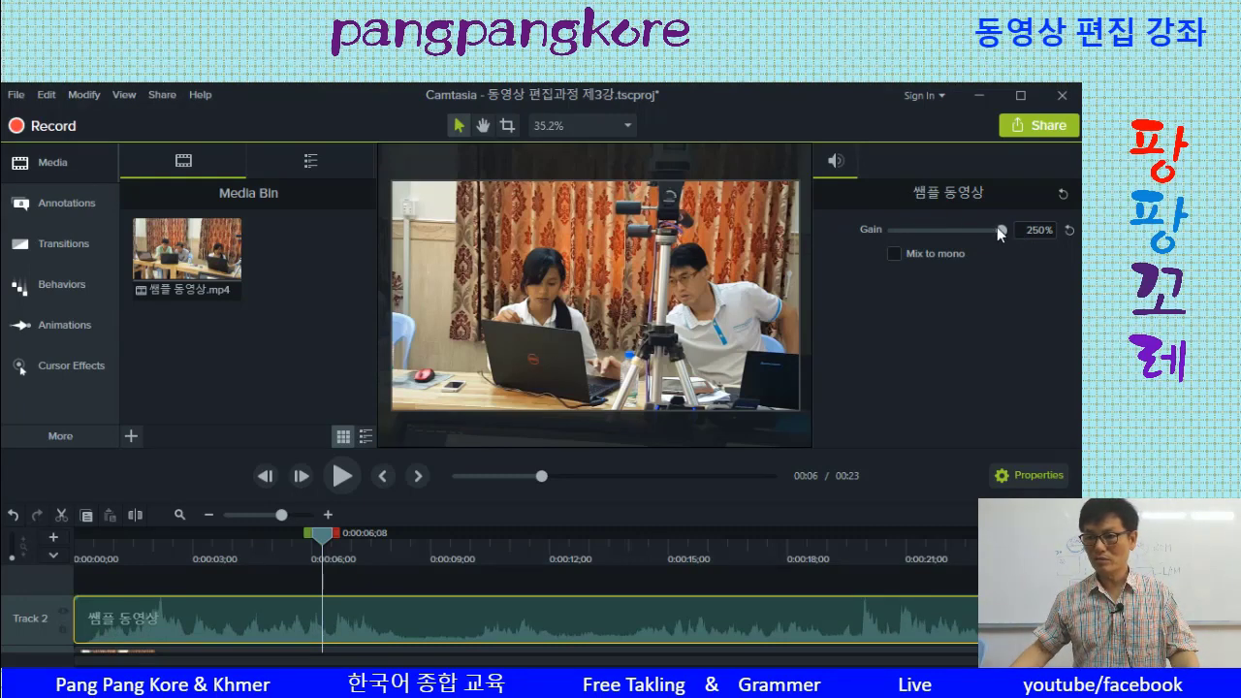
pyautogui.moveTo(998, 230); pyautogui.dragTo(1049, 268)
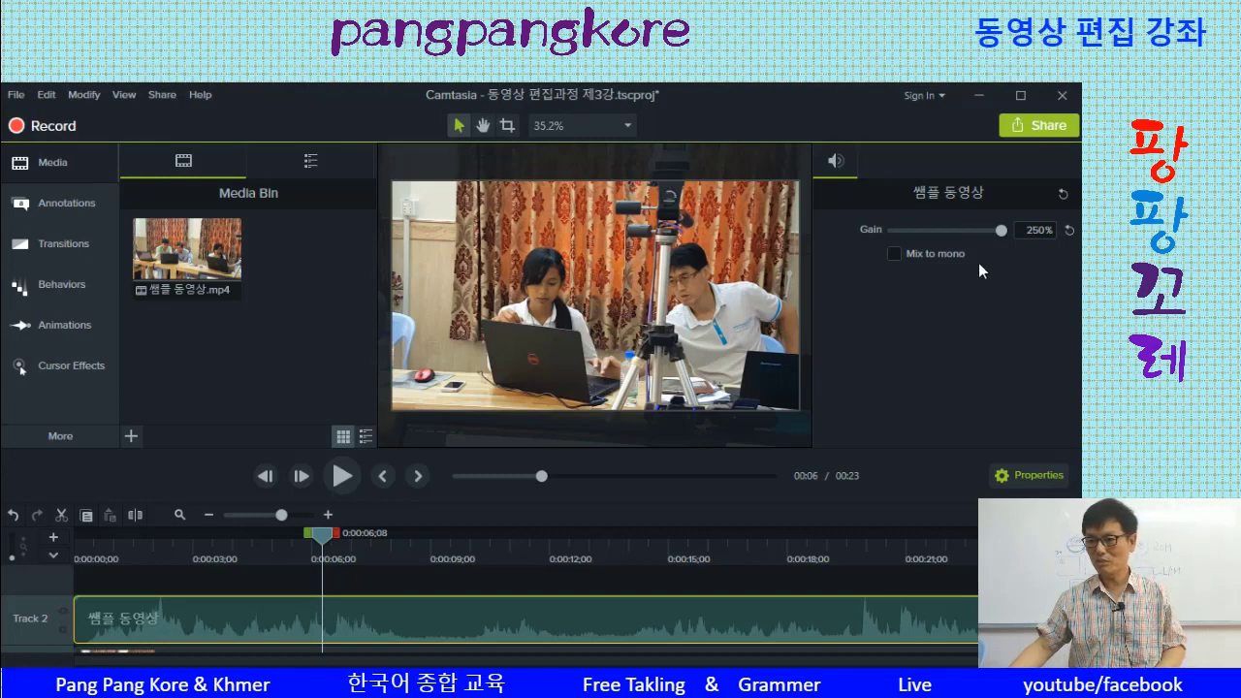
# Play back the amplified audio from 0:00:03;08 to 0:00:06;23.
pyautogui.moveTo(321, 535); pyautogui.dragTo(199, 575)
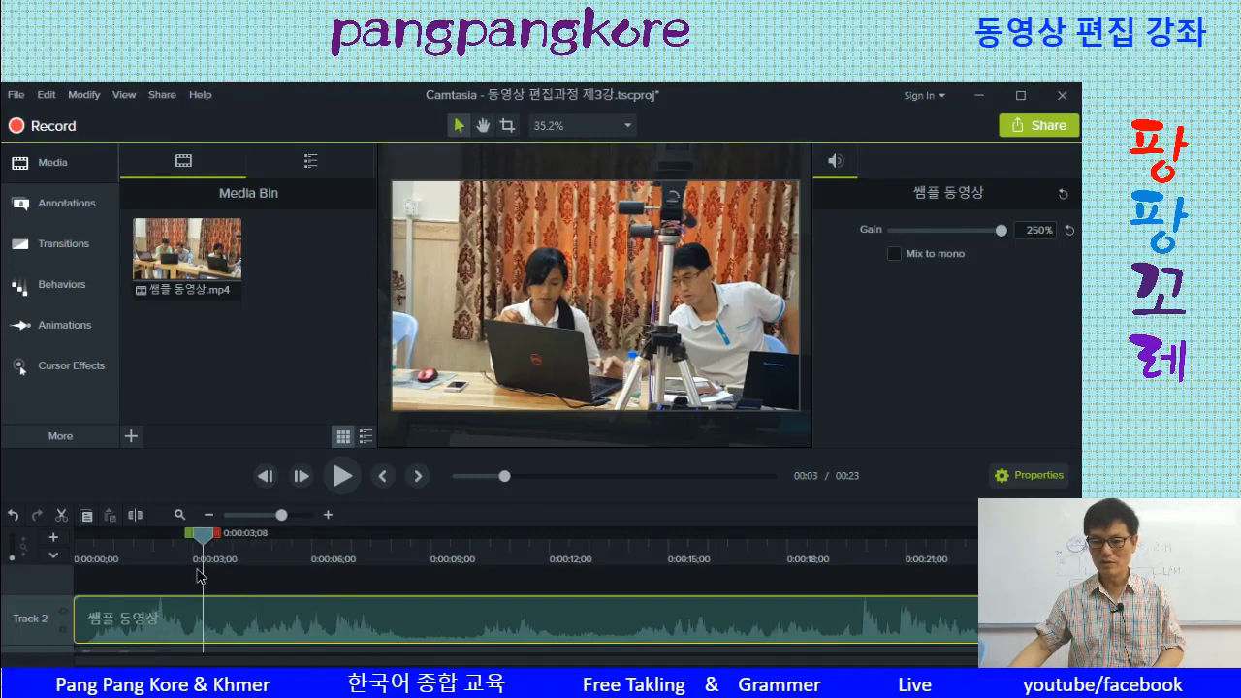
pyautogui.press('space')
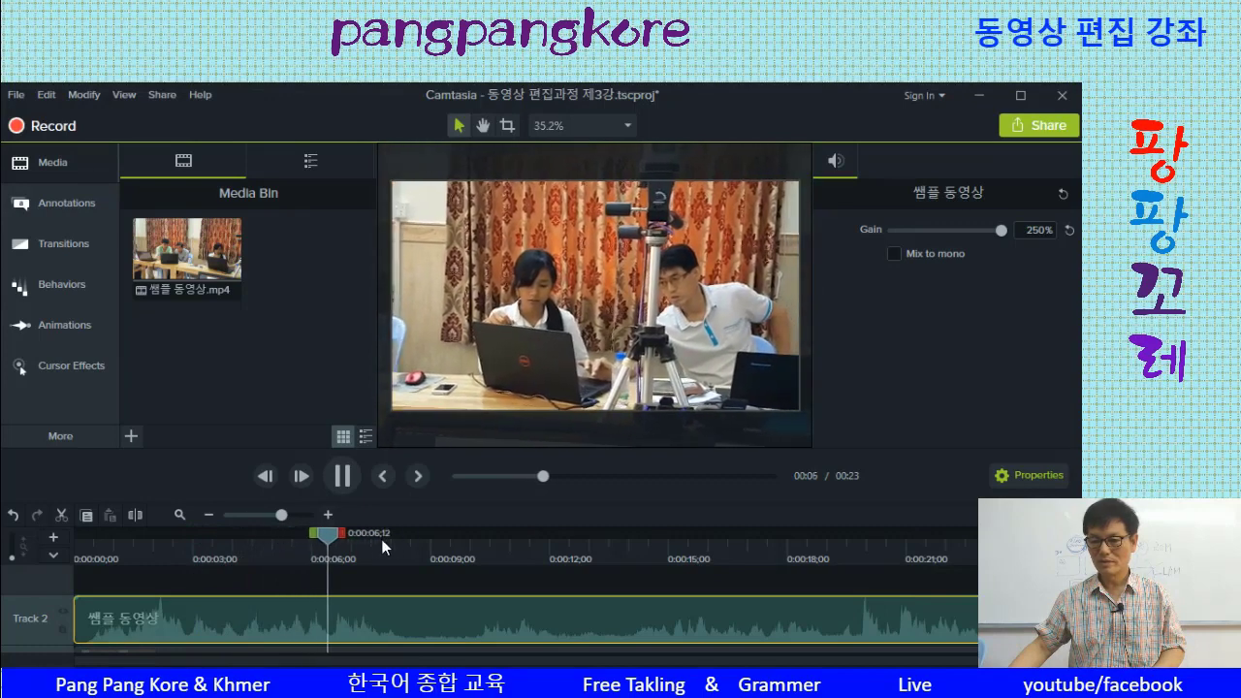
pyautogui.press('space')
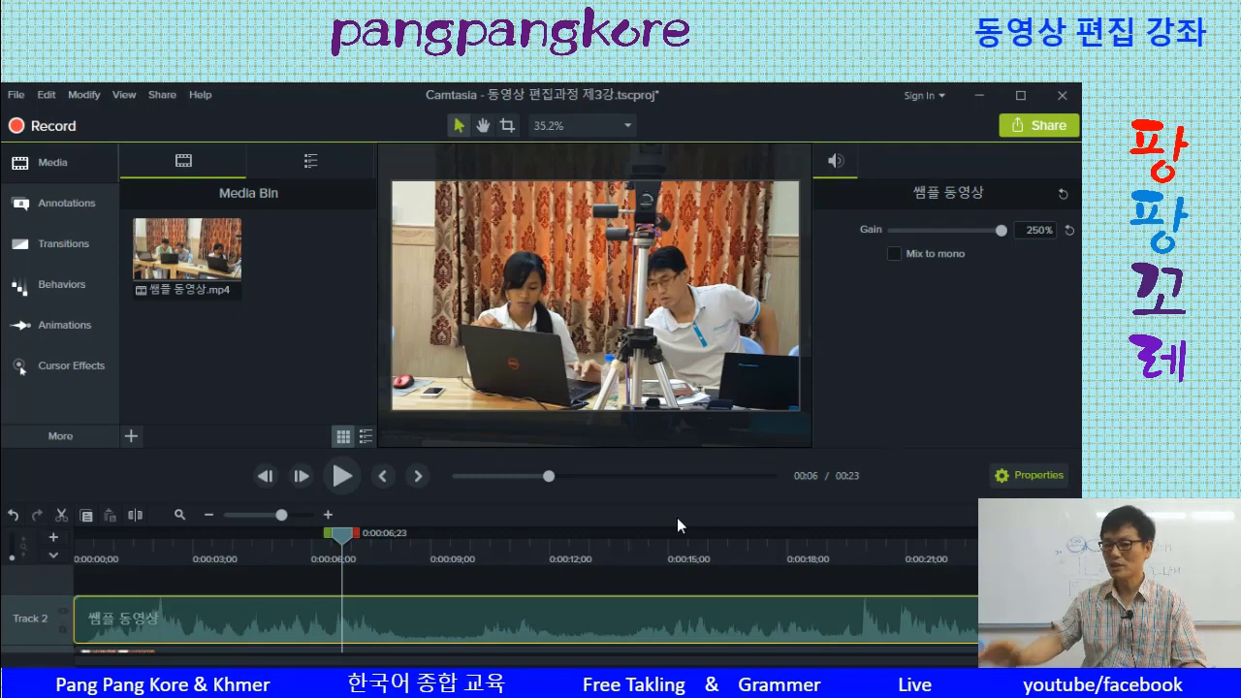
# Mark the timeline range from 0:00:04;10 to about 9 seconds, cut it out of both tracks, and select the remaining Track 2 audio clip.
pyautogui.moveTo(341, 534); pyautogui.dragTo(246, 576)
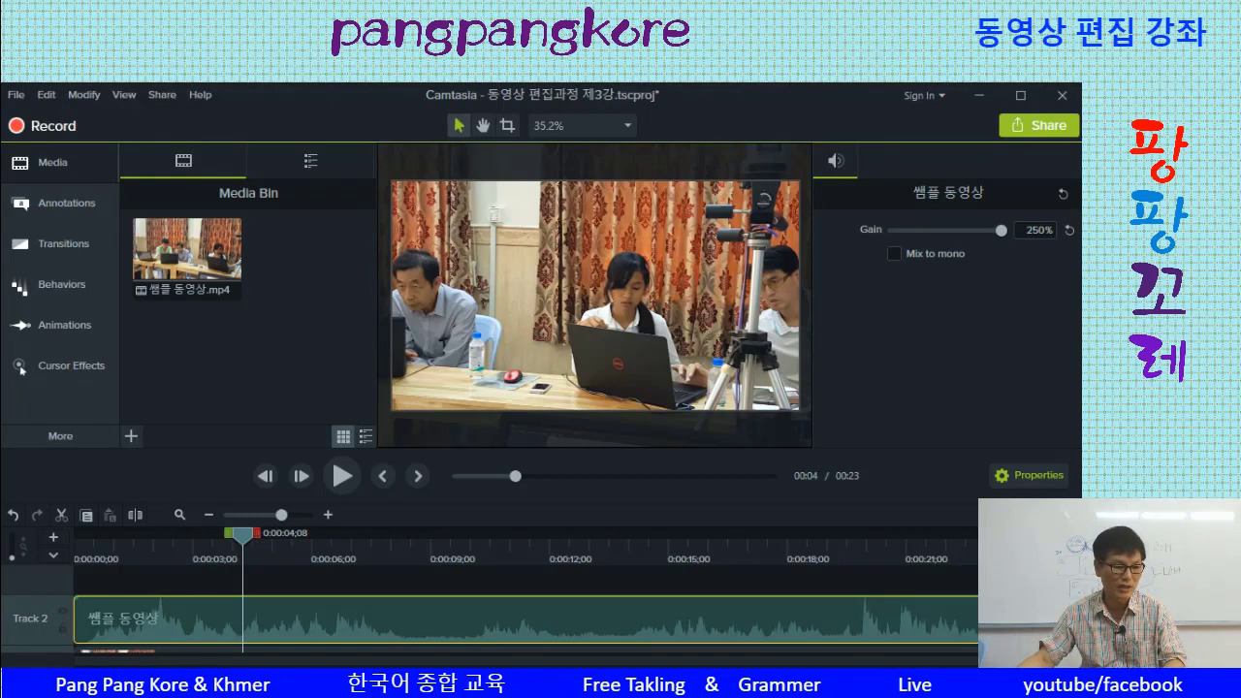
pyautogui.moveTo(269, 556)
pyautogui.mouseDown()
pyautogui.moveTo(254, 559)
pyautogui.moveTo(263, 506)
pyautogui.moveTo(262, 549)
pyautogui.mouseUp()
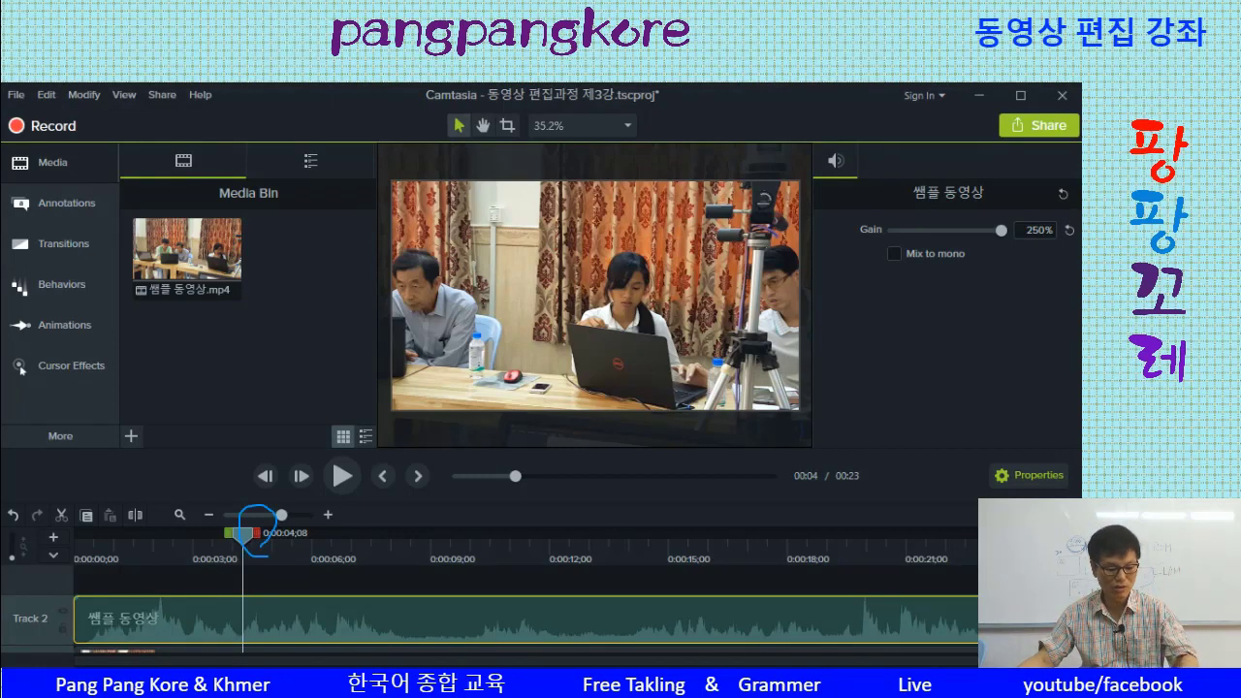
pyautogui.press('Escape')
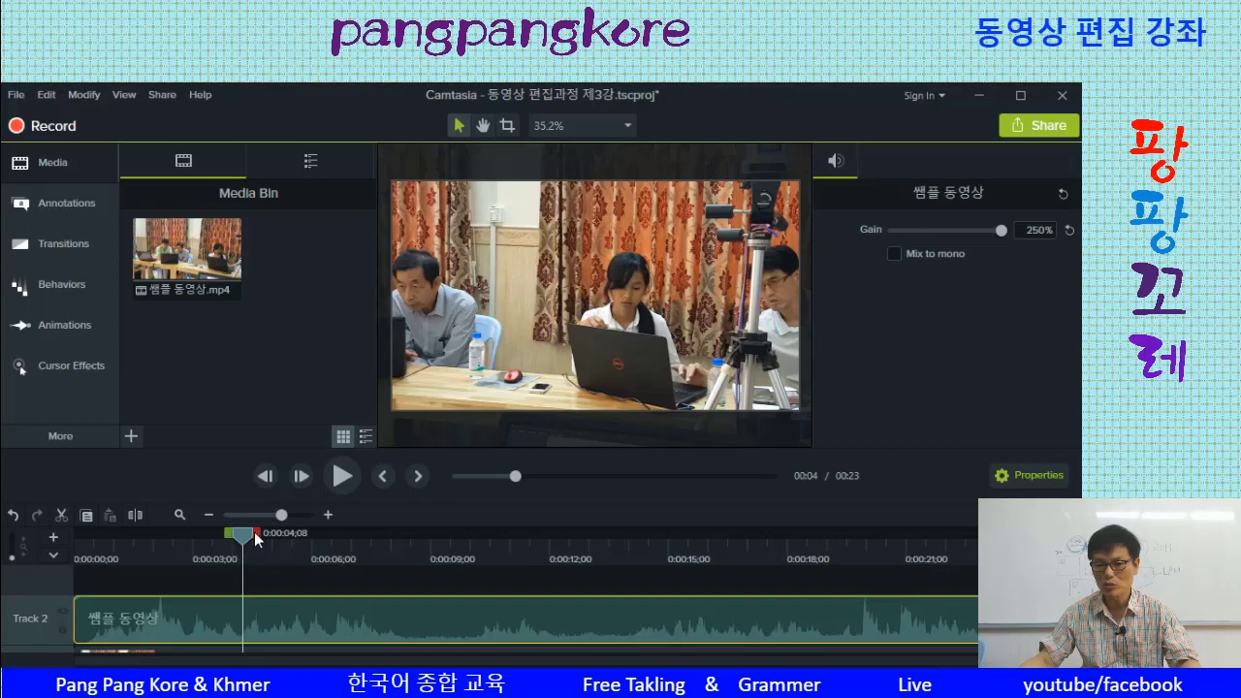
pyautogui.moveTo(257, 540); pyautogui.dragTo(430, 562)
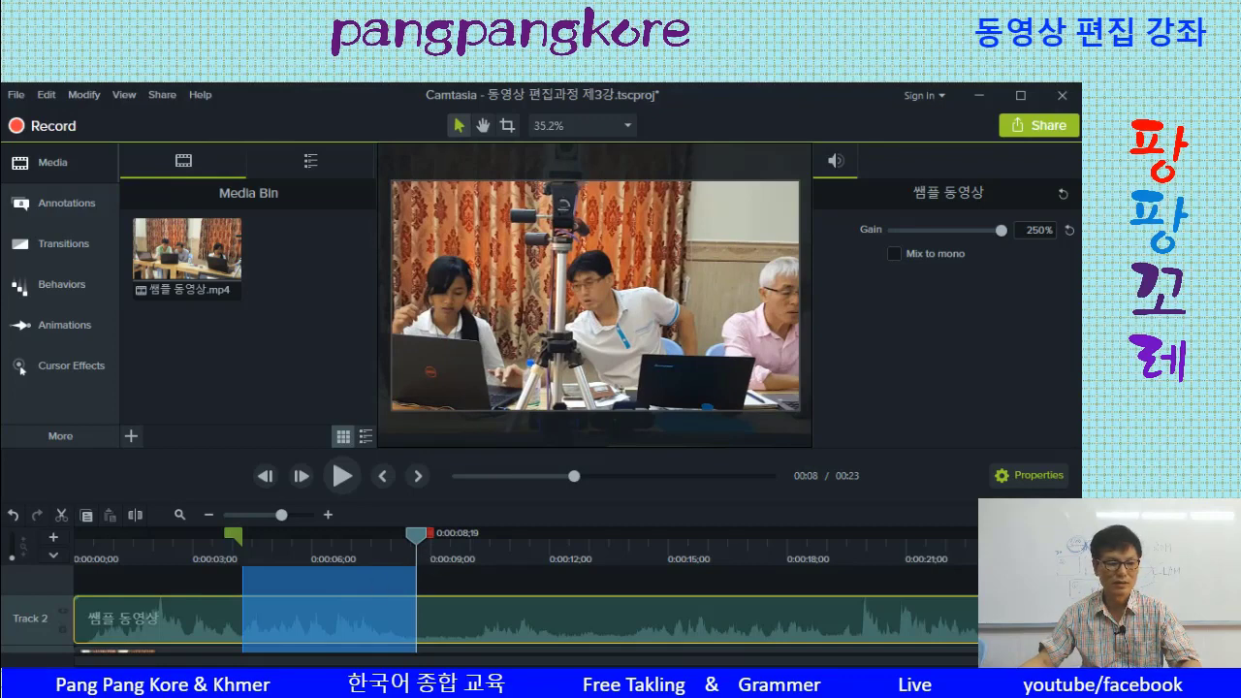
pyautogui.moveTo(466, 589)
pyautogui.mouseDown()
pyautogui.moveTo(227, 592)
pyautogui.moveTo(279, 497)
pyautogui.moveTo(489, 580)
pyautogui.moveTo(442, 589)
pyautogui.mouseUp()
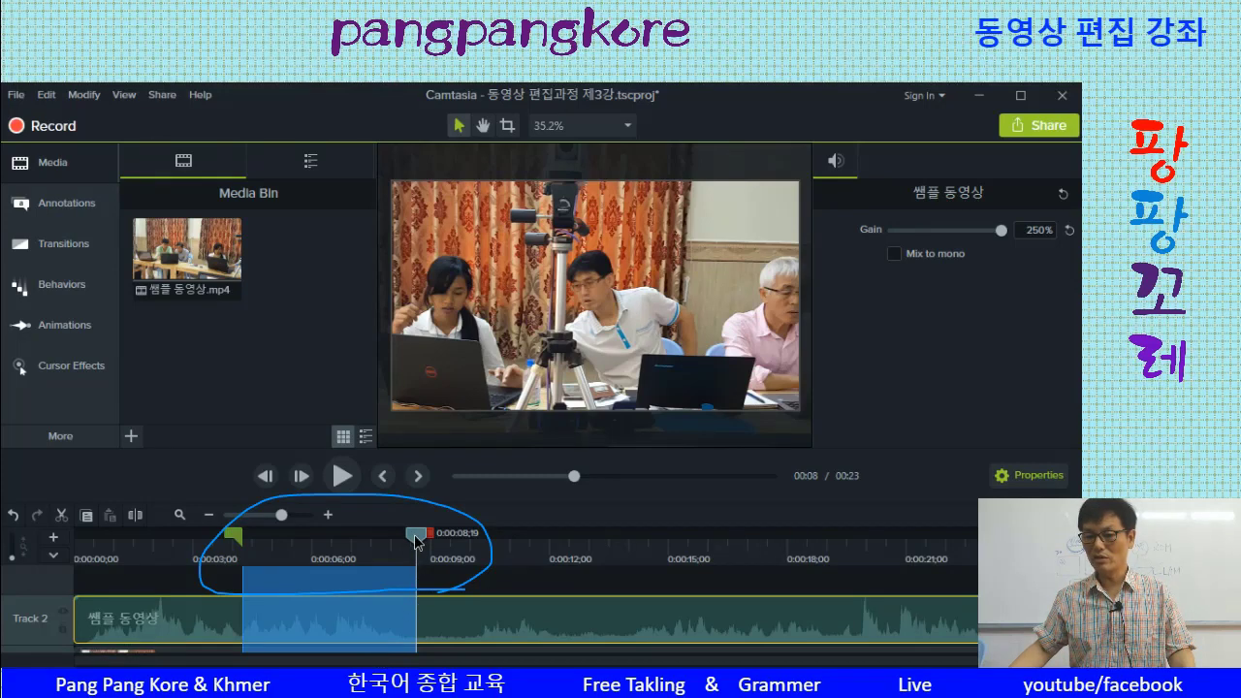
pyautogui.moveTo(417, 541); pyautogui.dragTo(326, 572)
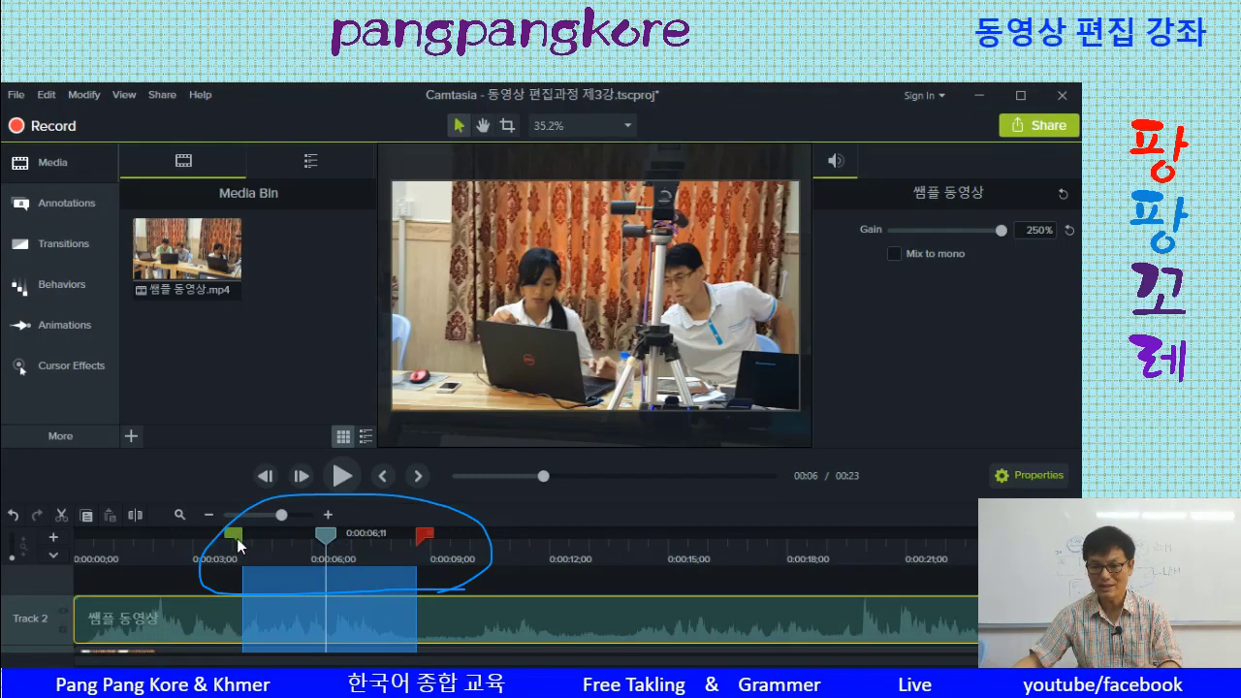
pyautogui.moveTo(238, 546)
pyautogui.mouseDown()
pyautogui.moveTo(222, 549)
pyautogui.moveTo(243, 562)
pyautogui.mouseUp()
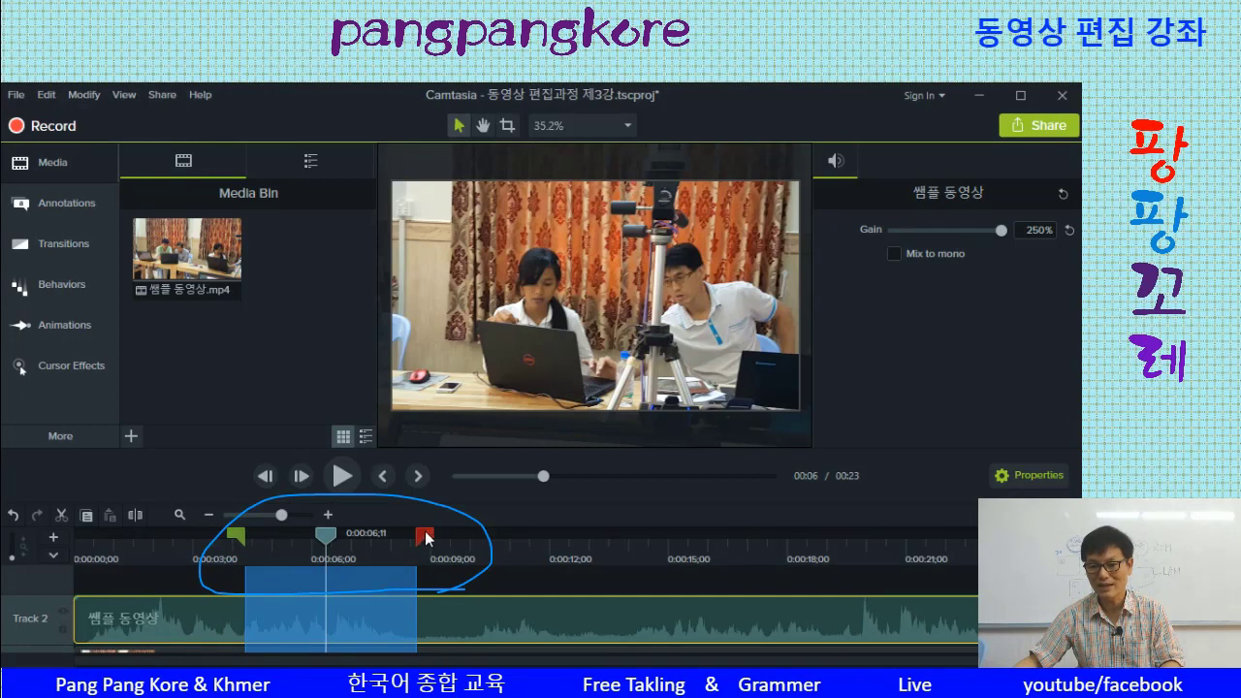
pyautogui.moveTo(427, 539)
pyautogui.mouseDown()
pyautogui.moveTo(431, 562)
pyautogui.moveTo(452, 567)
pyautogui.moveTo(428, 569)
pyautogui.moveTo(454, 574)
pyautogui.moveTo(428, 599)
pyautogui.mouseUp()
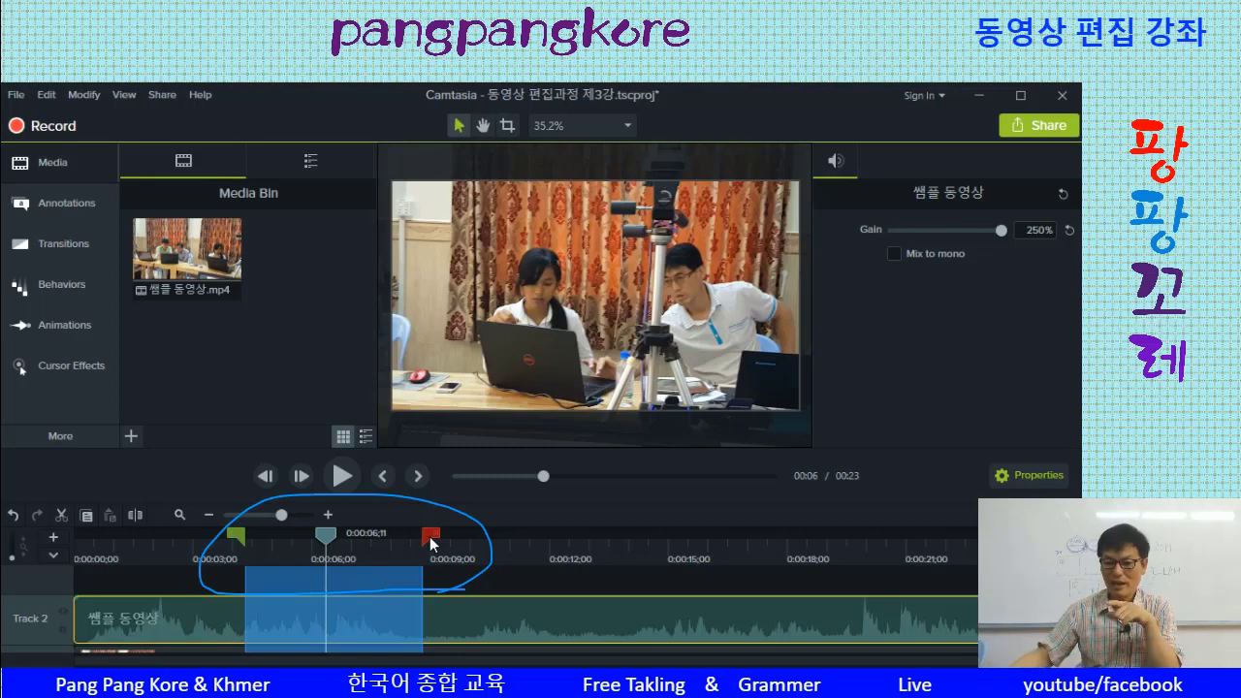
pyautogui.moveTo(431, 535)
pyautogui.mouseDown()
pyautogui.moveTo(487, 539)
pyautogui.moveTo(450, 549)
pyautogui.mouseUp()
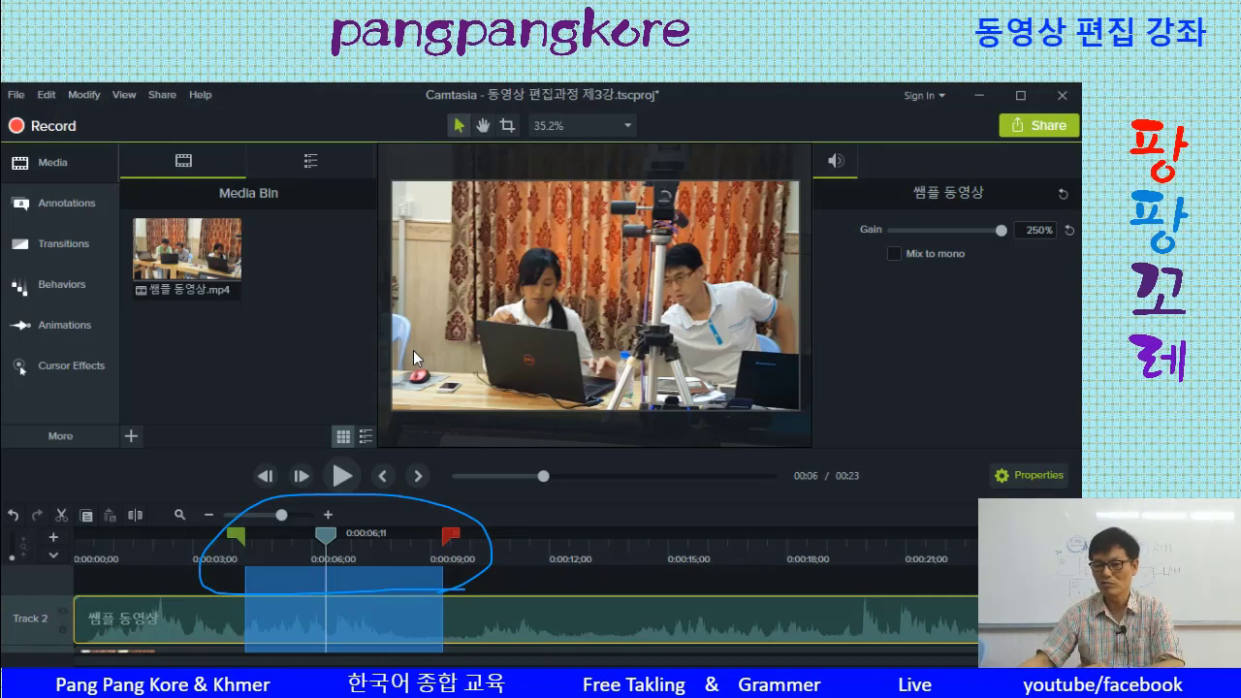
pyautogui.hotkey('ctrl', 'x')
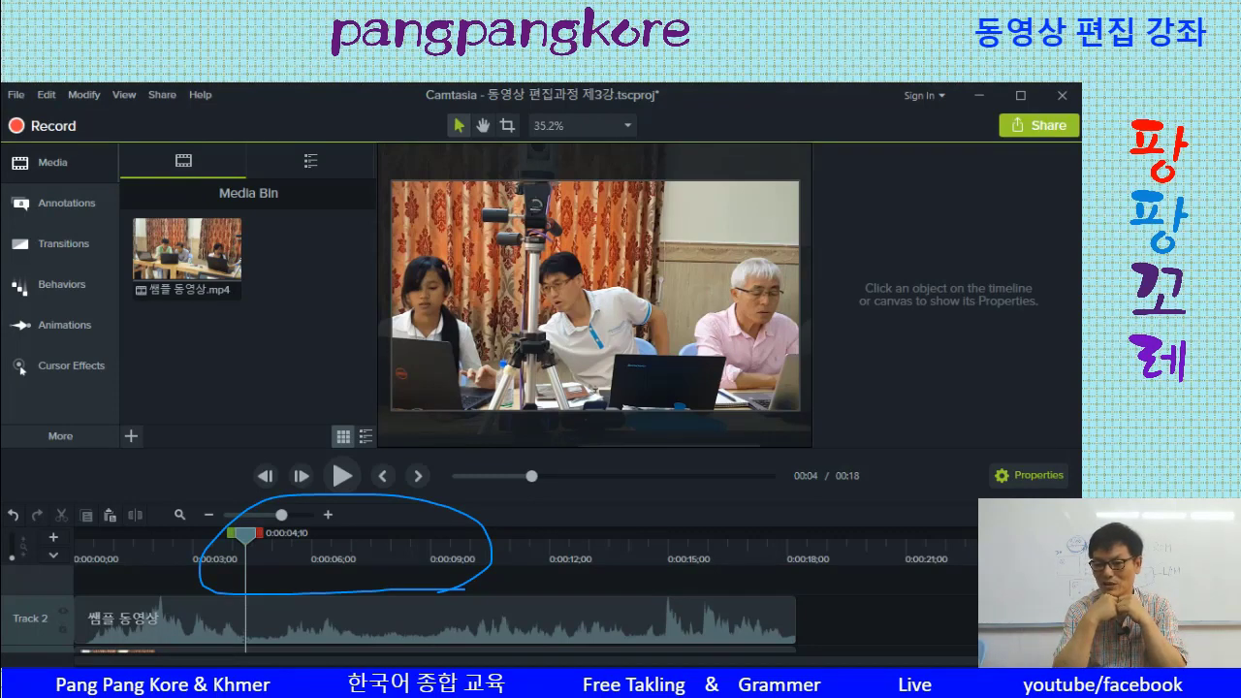
pyautogui.click(314, 608)
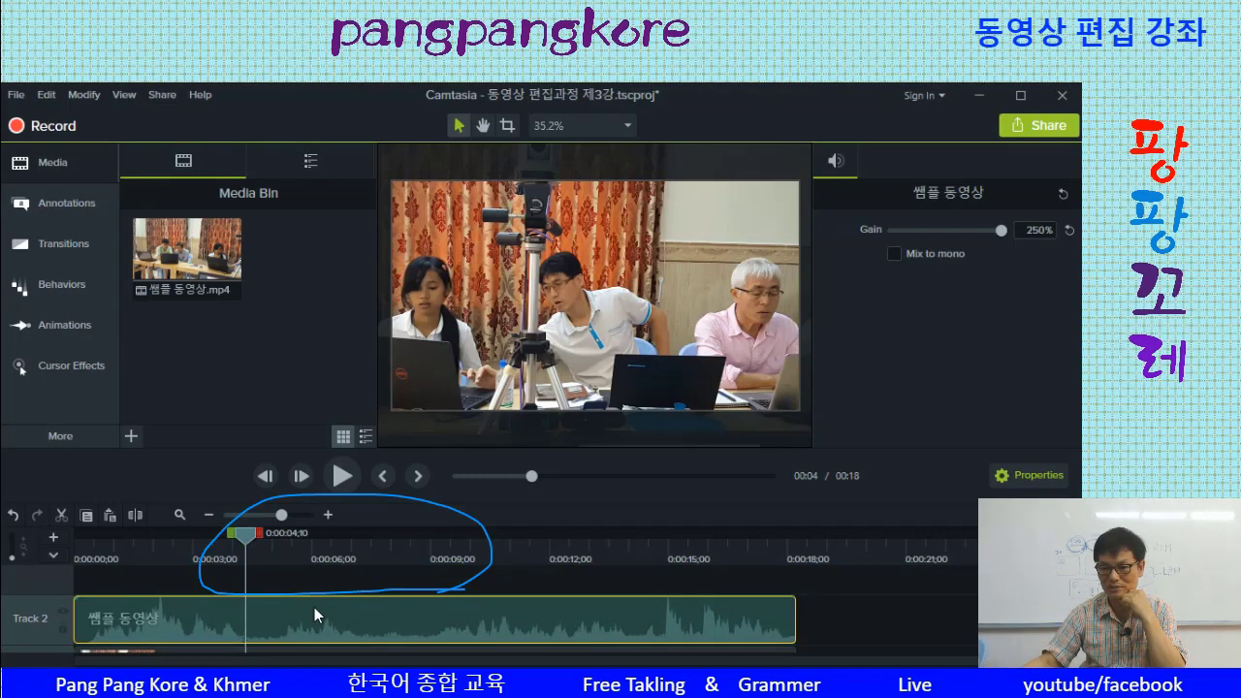
# Undo the cut of the marked timeline range.
pyautogui.moveTo(39, 481); pyautogui.dragTo(35, 531)
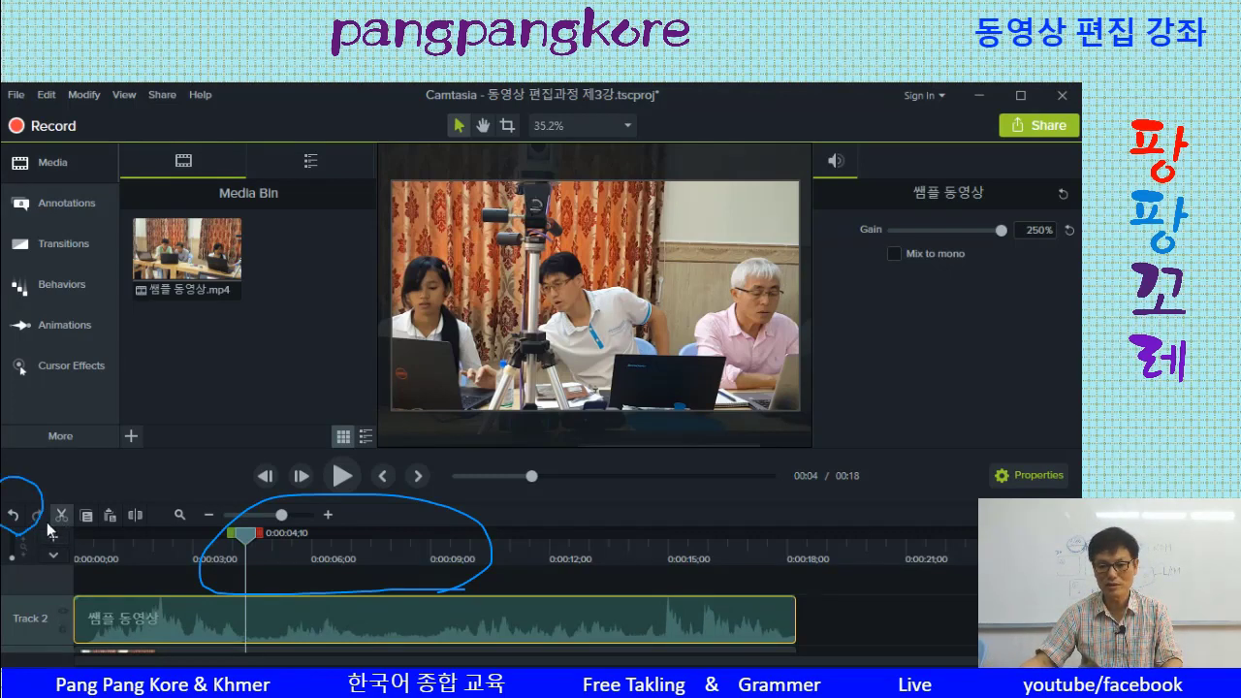
pyautogui.click(12, 520)
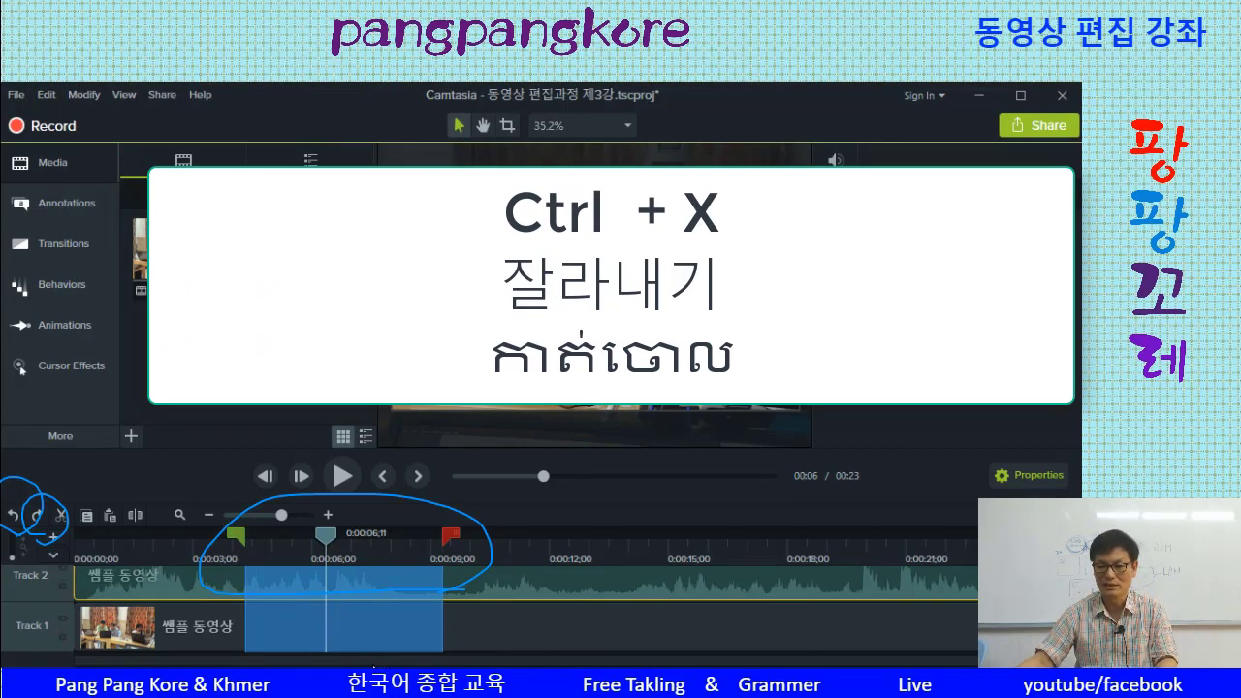
# Cut the marked range from 0:00:04;10 to about 9 seconds out of both tracks and undo it, twice in a row.
pyautogui.hotkey('ctrl', 'x')
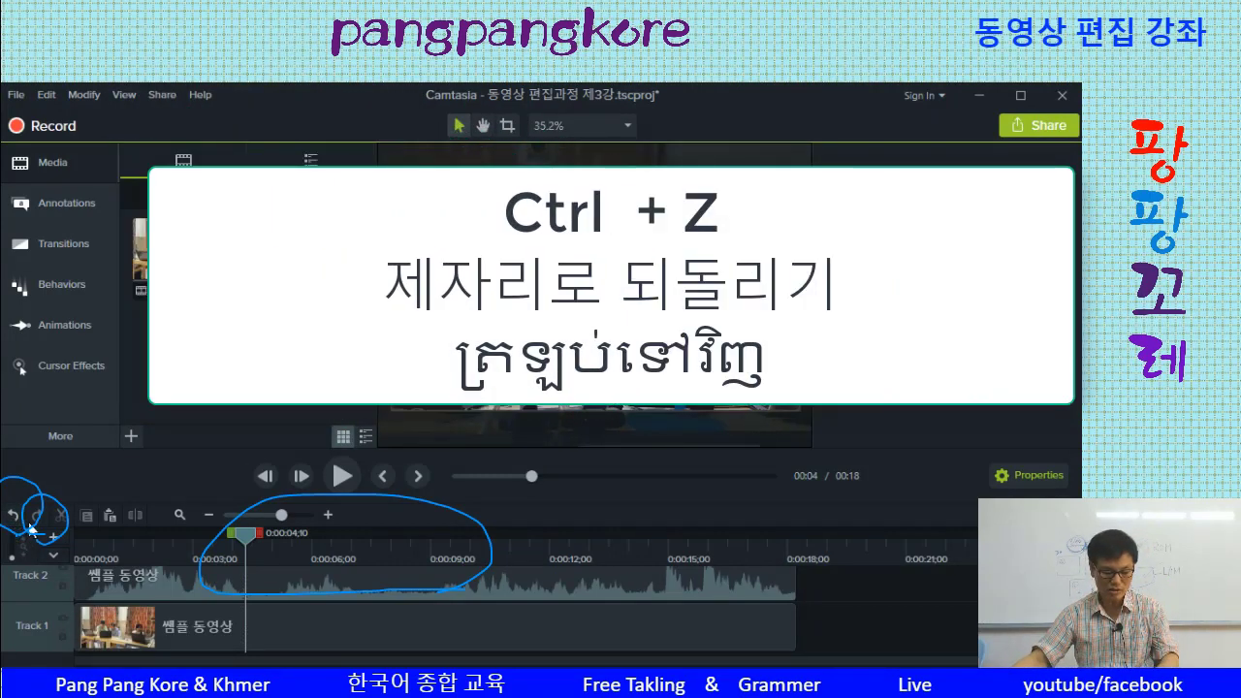
pyautogui.hotkey('ctrl', 'z')
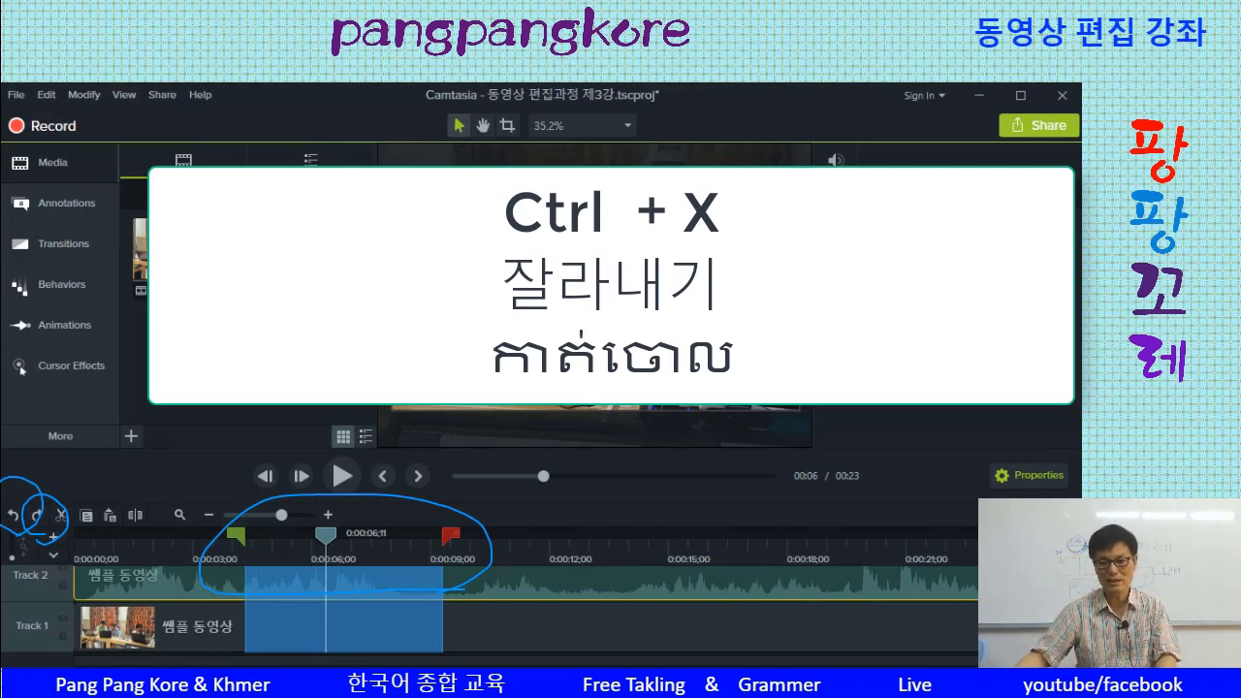
pyautogui.hotkey('ctrl', 'x')
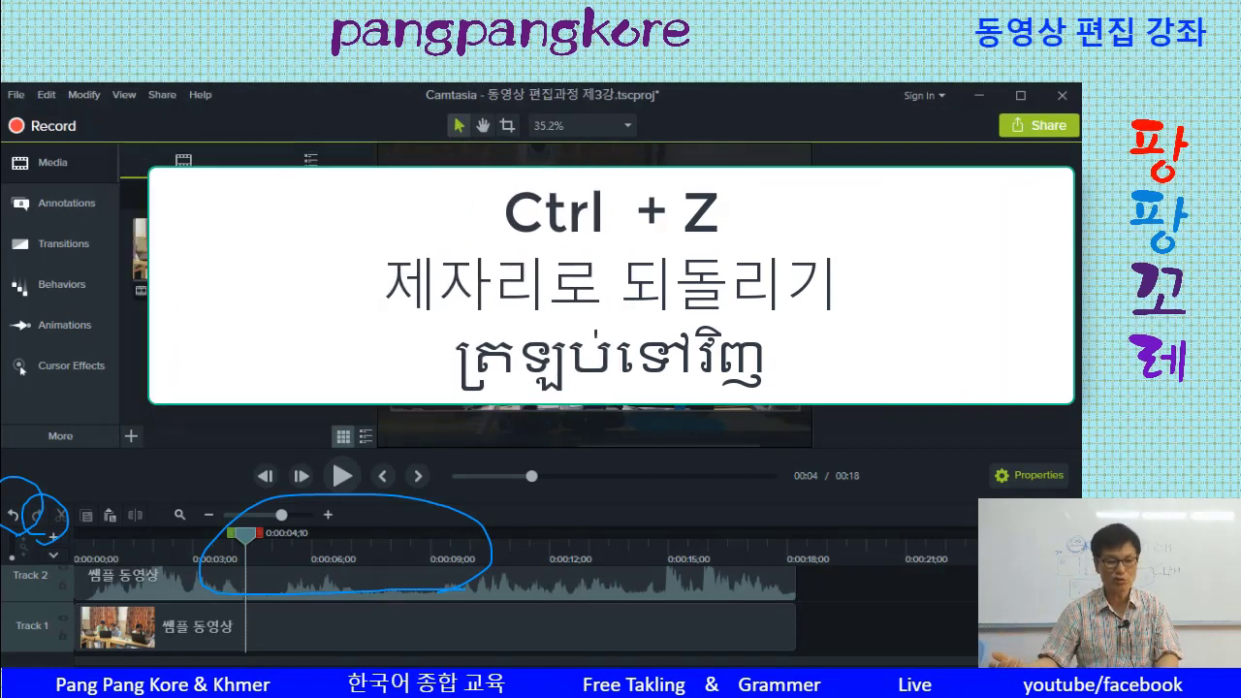
pyautogui.hotkey('ctrl', 'z')
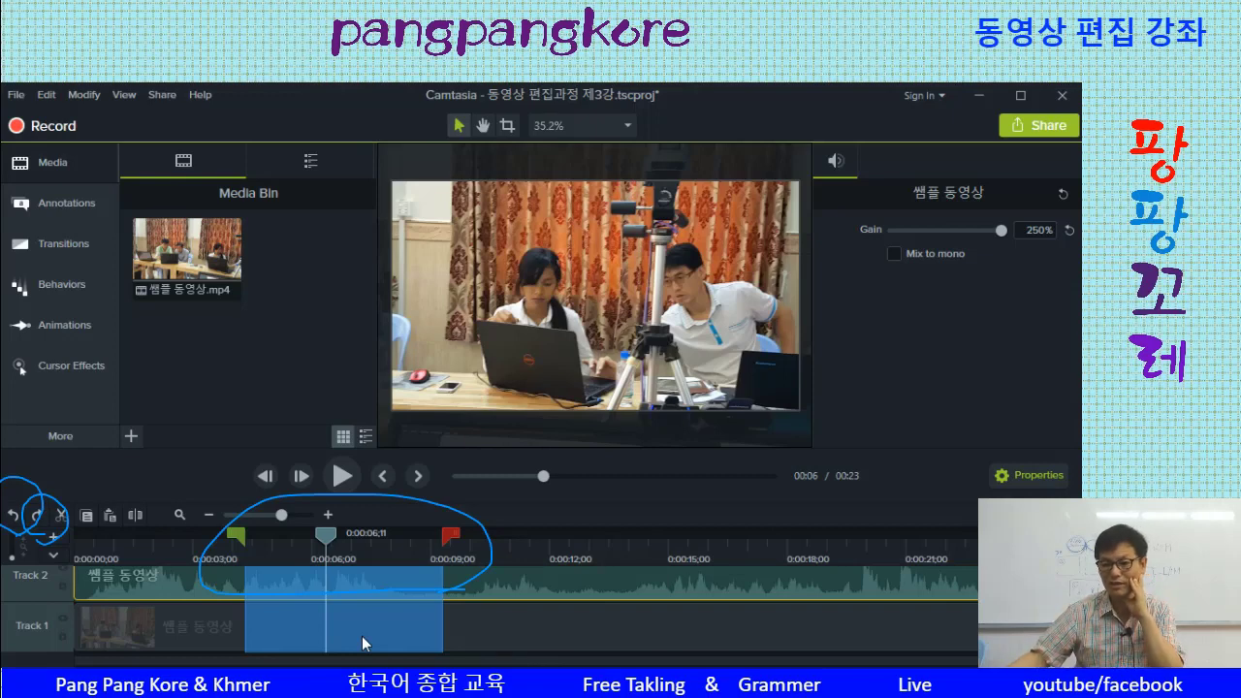
# Lower the Track 2 audio level within the marked range, then clear the range and place the playhead at 0:00:15;14.
pyautogui.scroll(1, 743, 643)
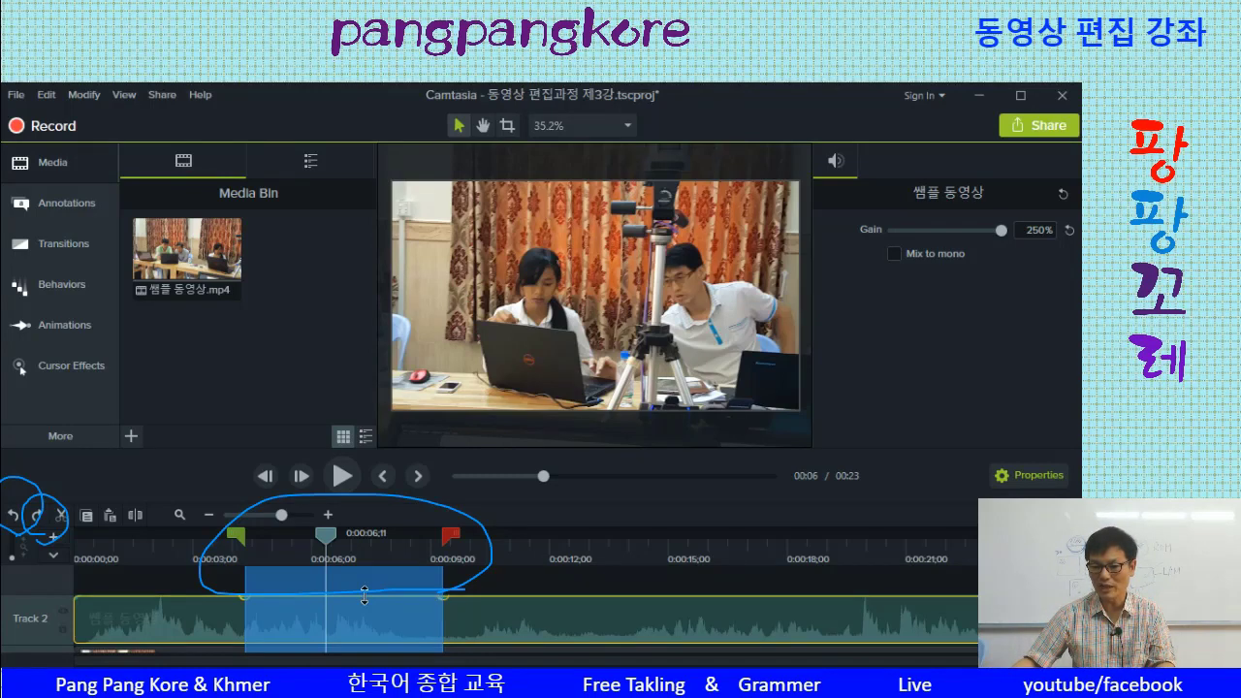
pyautogui.moveTo(365, 595); pyautogui.dragTo(362, 609)
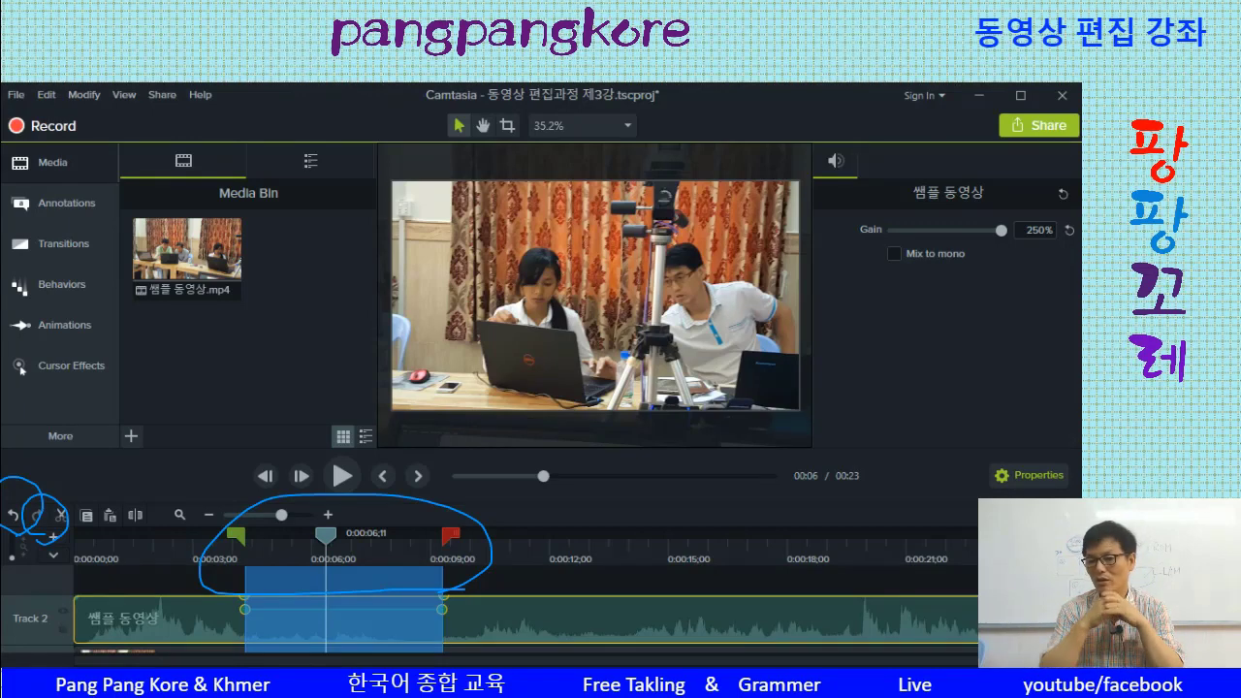
pyautogui.click(685, 549)
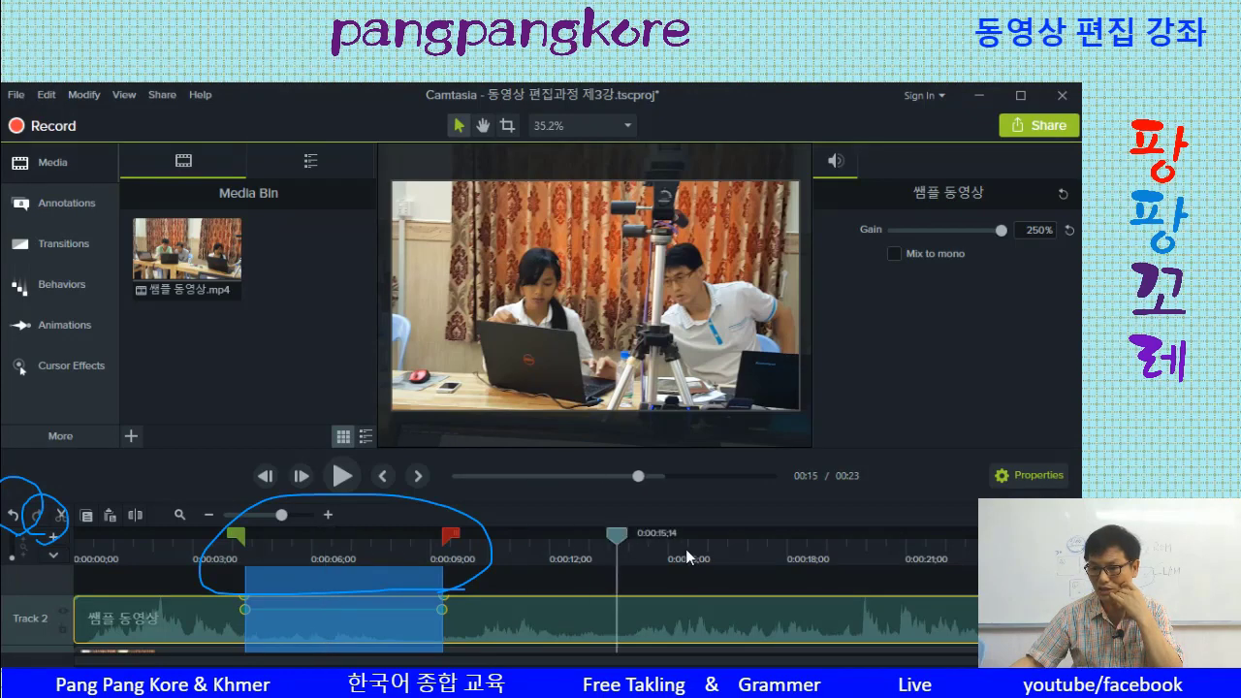
pyautogui.click(683, 539)
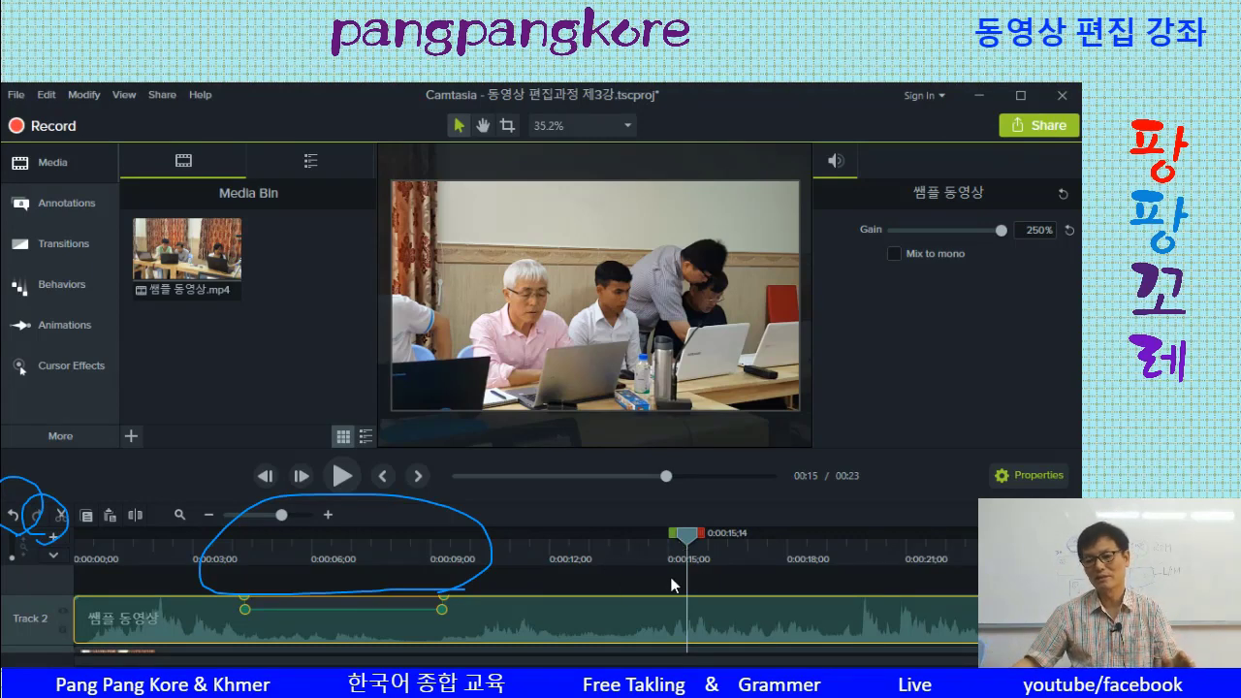
# Mark the range from about 14 seconds to 0:00:19;02, lower the audio level of the section just before it, and undo that level change.
pyautogui.moveTo(687, 540); pyautogui.dragTo(844, 601)
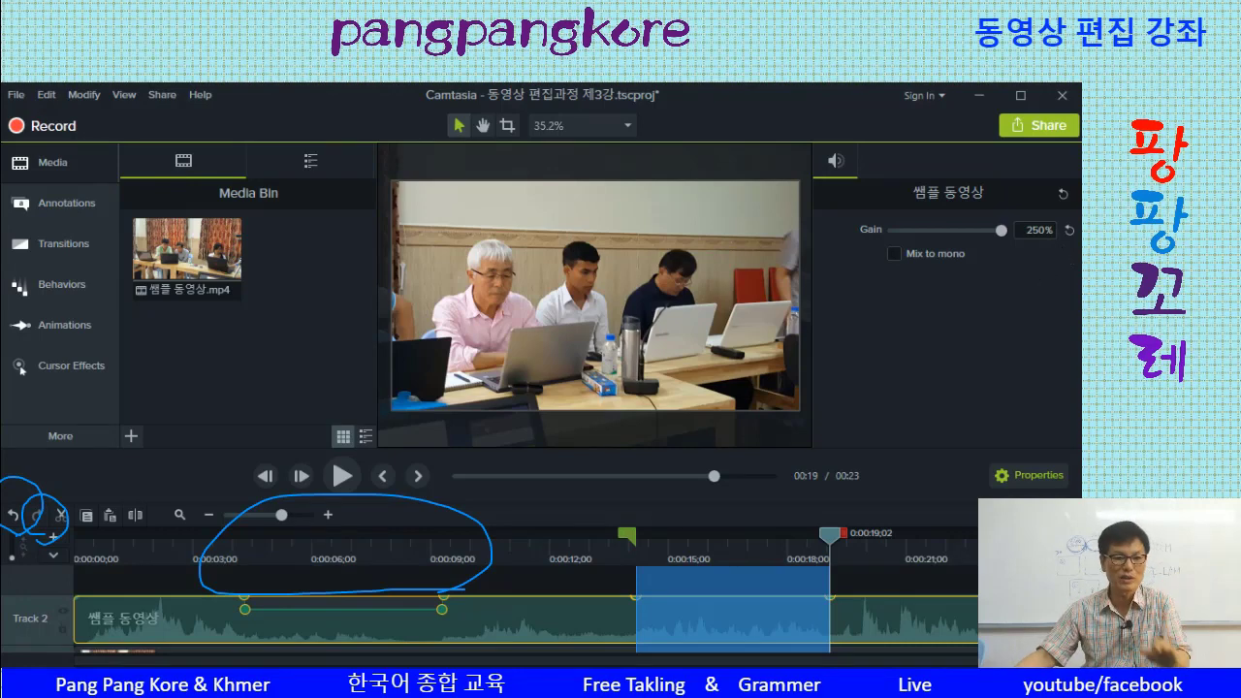
pyautogui.moveTo(1047, 260)
pyautogui.mouseDown()
pyautogui.moveTo(1017, 260)
pyautogui.moveTo(1034, 166)
pyautogui.moveTo(1055, 275)
pyautogui.mouseUp()
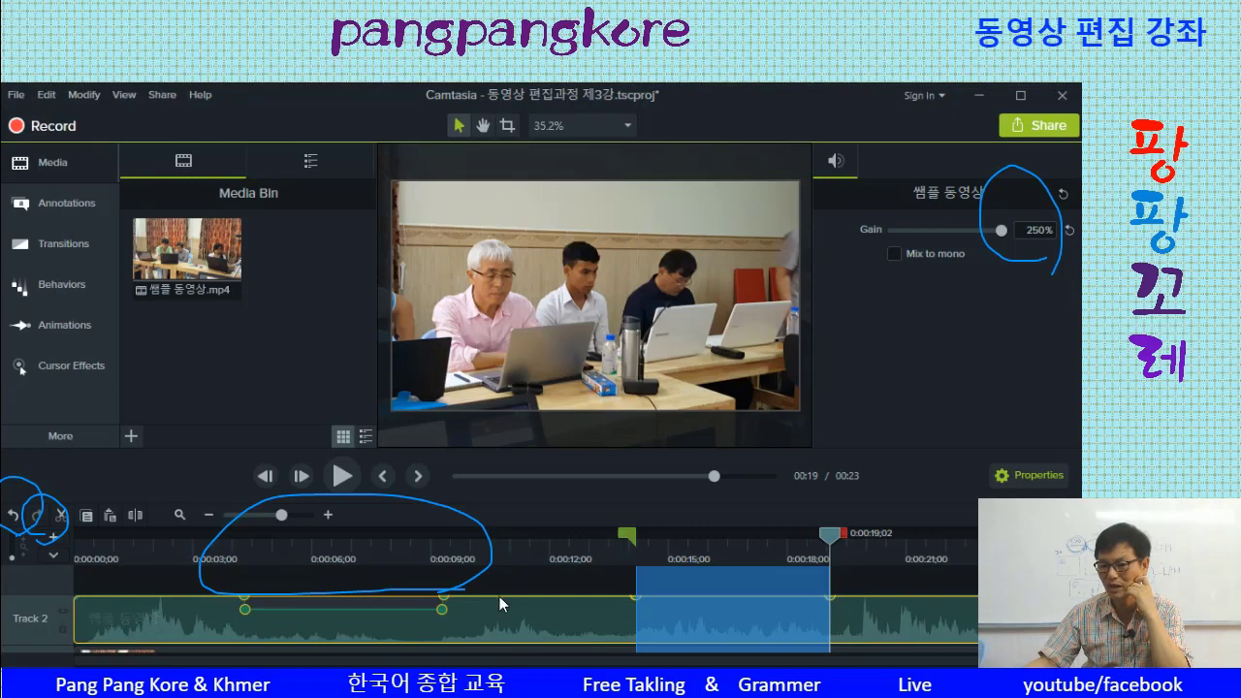
pyautogui.moveTo(498, 606); pyautogui.dragTo(496, 609)
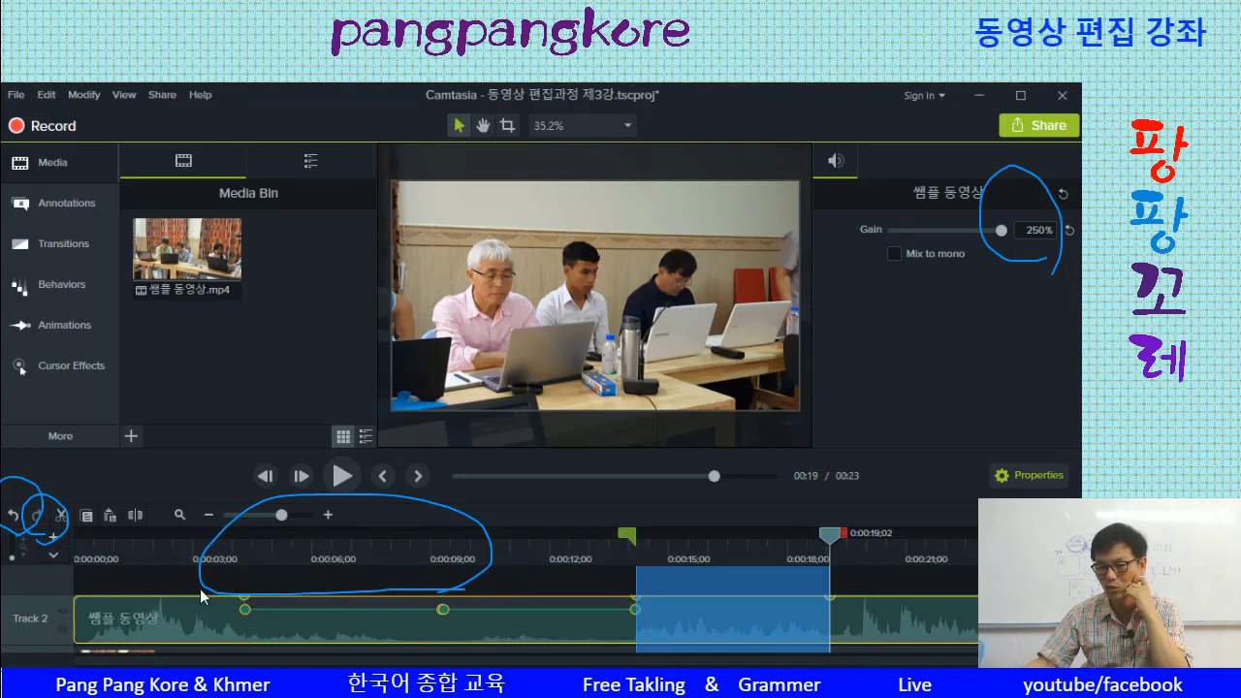
pyautogui.click(249, 594)
pyautogui.click(248, 604)
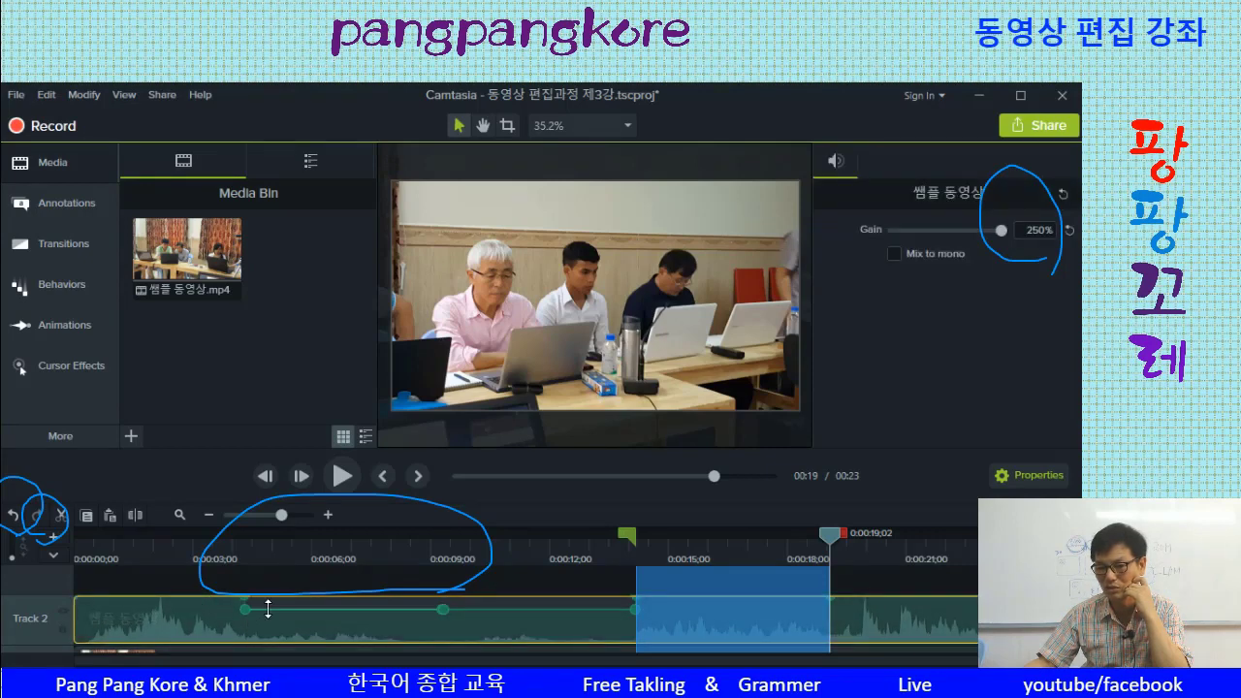
pyautogui.hotkey('ctrl', 'z')
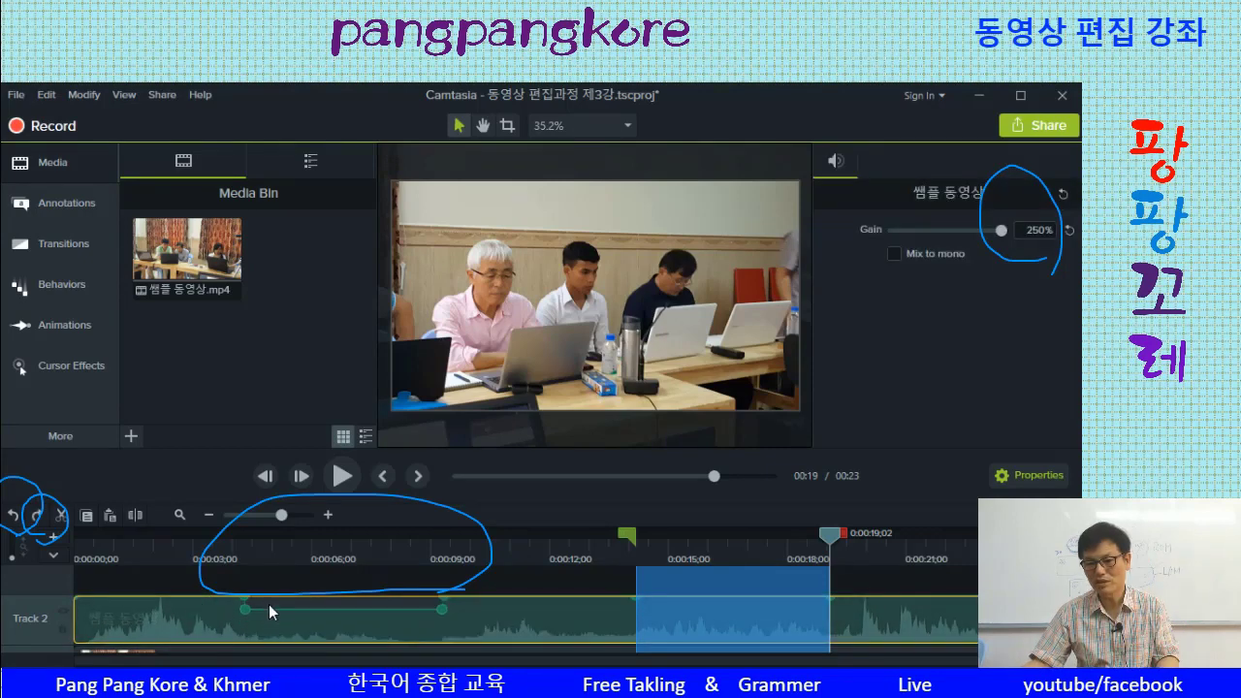
# Move the playhead to 0:00:11;20 and set the gain of the Track 2 audio clip to 100%.
pyautogui.click(540, 667)
pyautogui.moveTo(1001, 233); pyautogui.dragTo(962, 248)
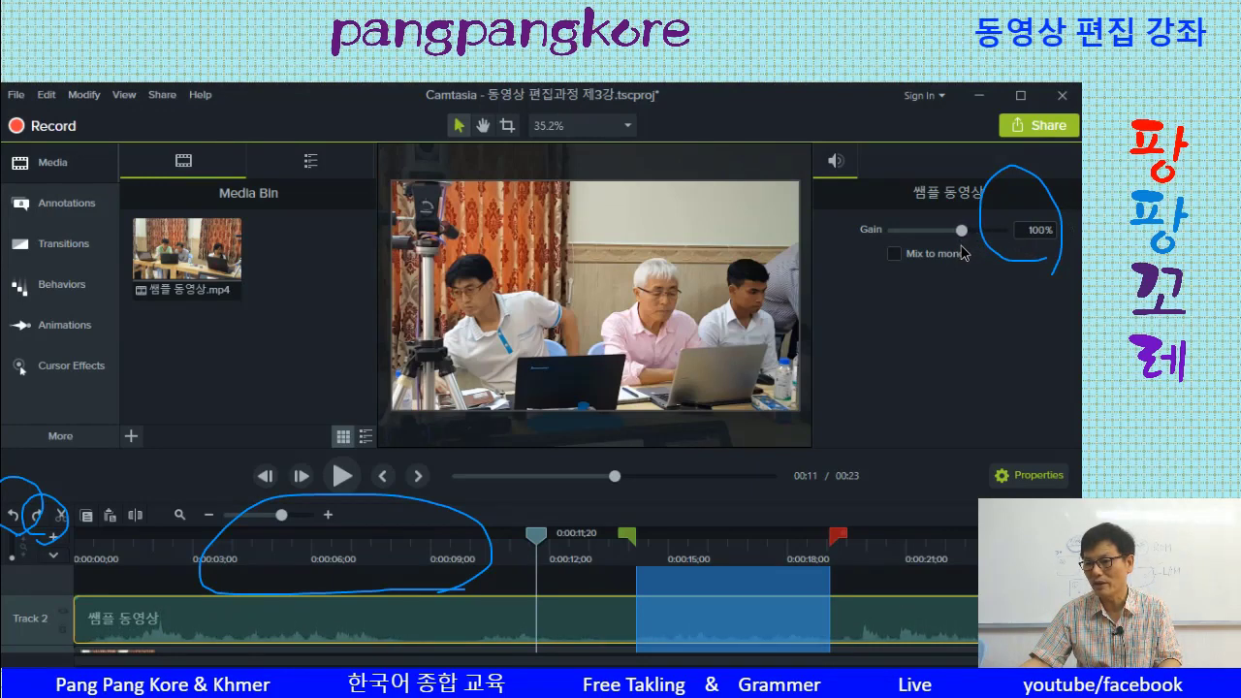
# Mark the timeline range from 0:00:06;12 to 0:00:07;29 and raise the Track 2 audio level within it.
pyautogui.click(361, 533)
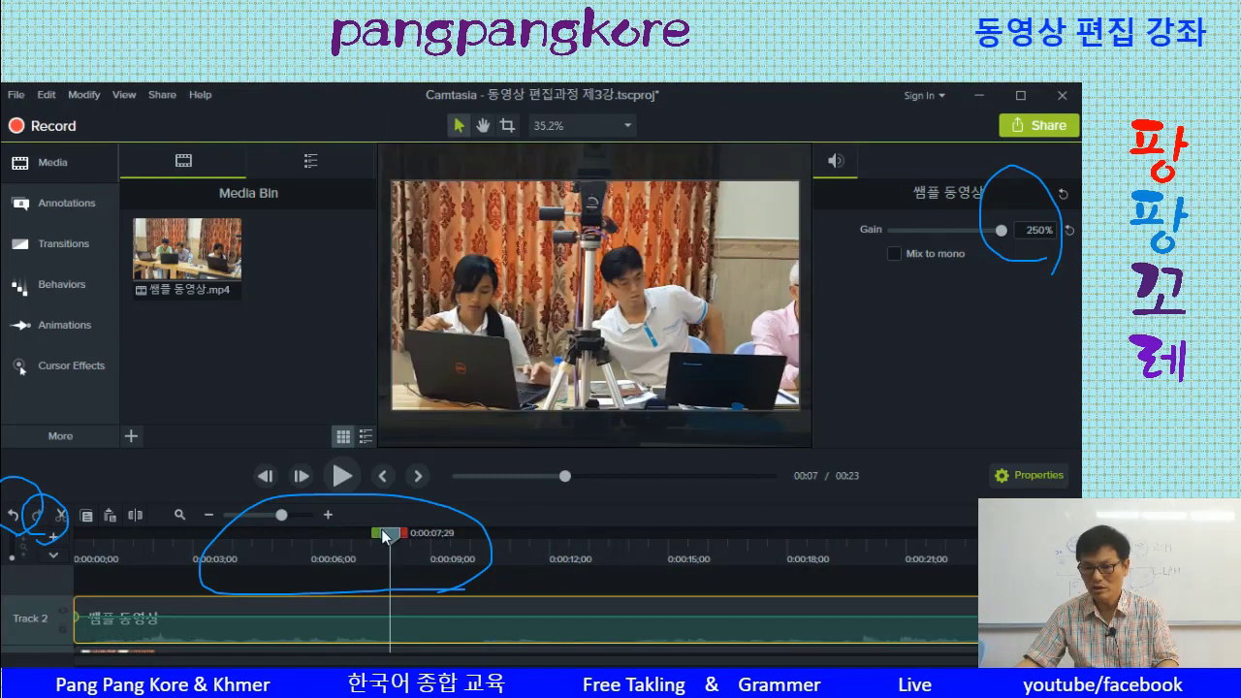
pyautogui.moveTo(361, 533); pyautogui.dragTo(327, 551)
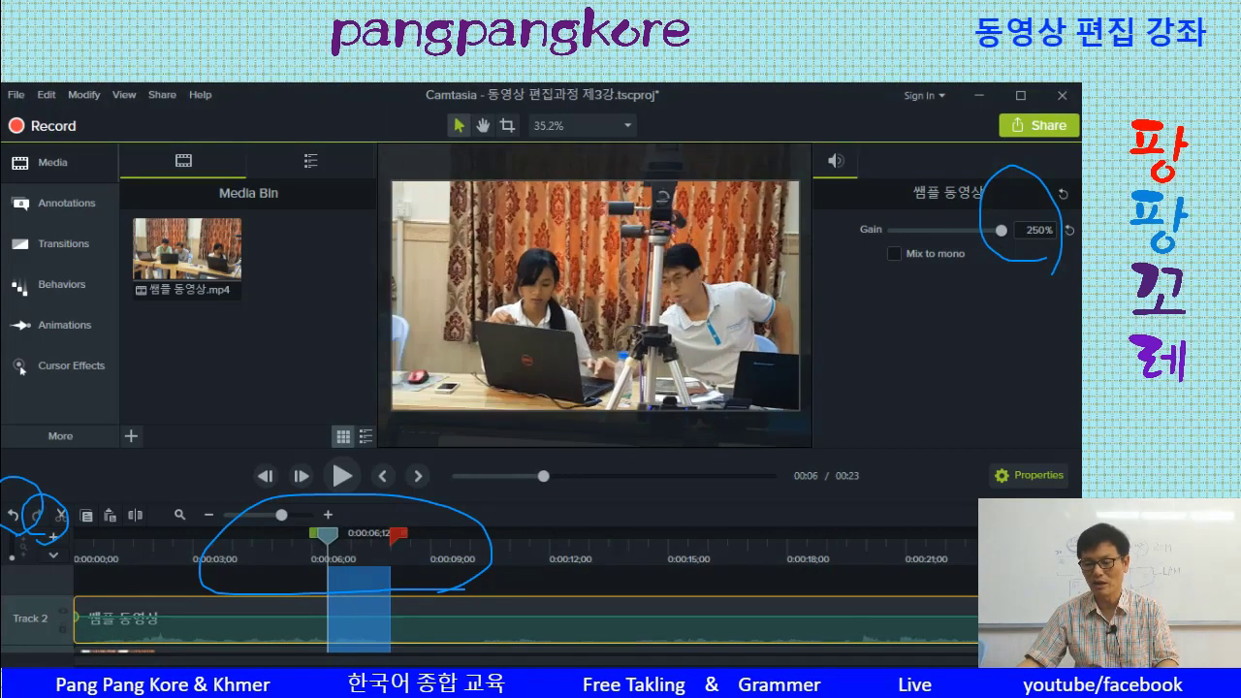
pyautogui.click(364, 617)
pyautogui.moveTo(364, 618); pyautogui.dragTo(364, 595)
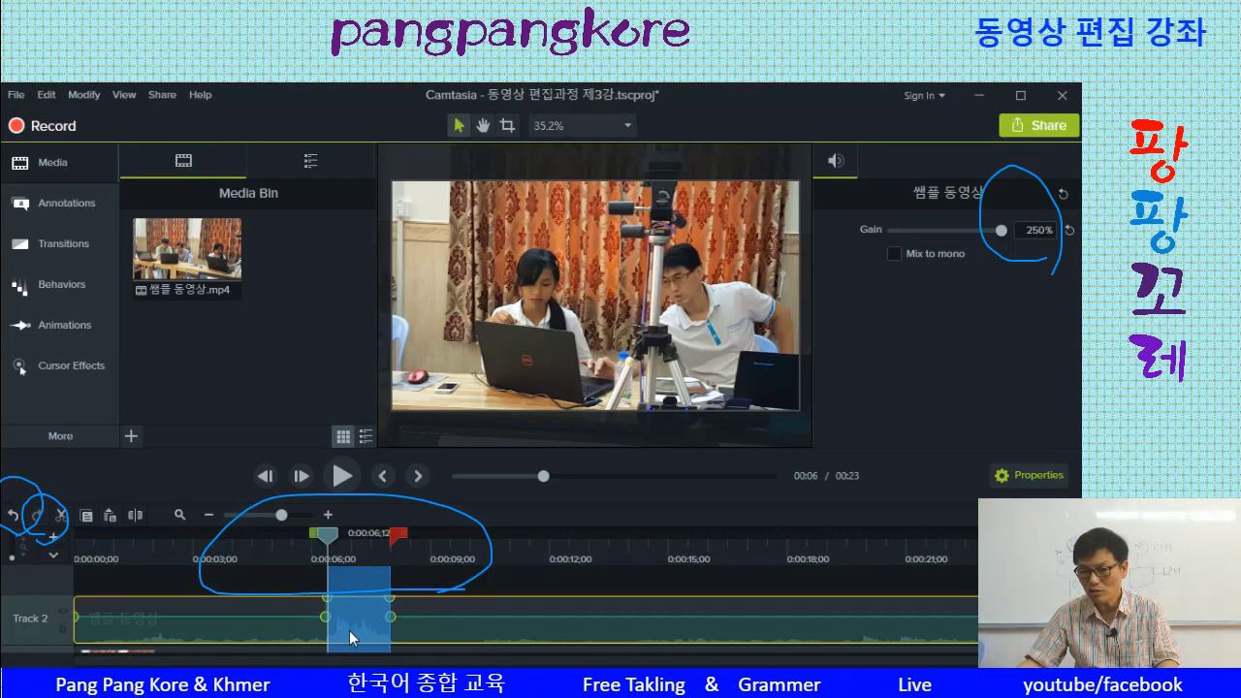
# Lower the Track 2 audio level in a short range around 0:00:07;09, then deselect the clip and place the playhead at 0:00:09;08.
pyautogui.moveTo(331, 544)
pyautogui.mouseDown()
pyautogui.moveTo(386, 536)
pyautogui.moveTo(372, 535)
pyautogui.moveTo(383, 566)
pyautogui.mouseUp()
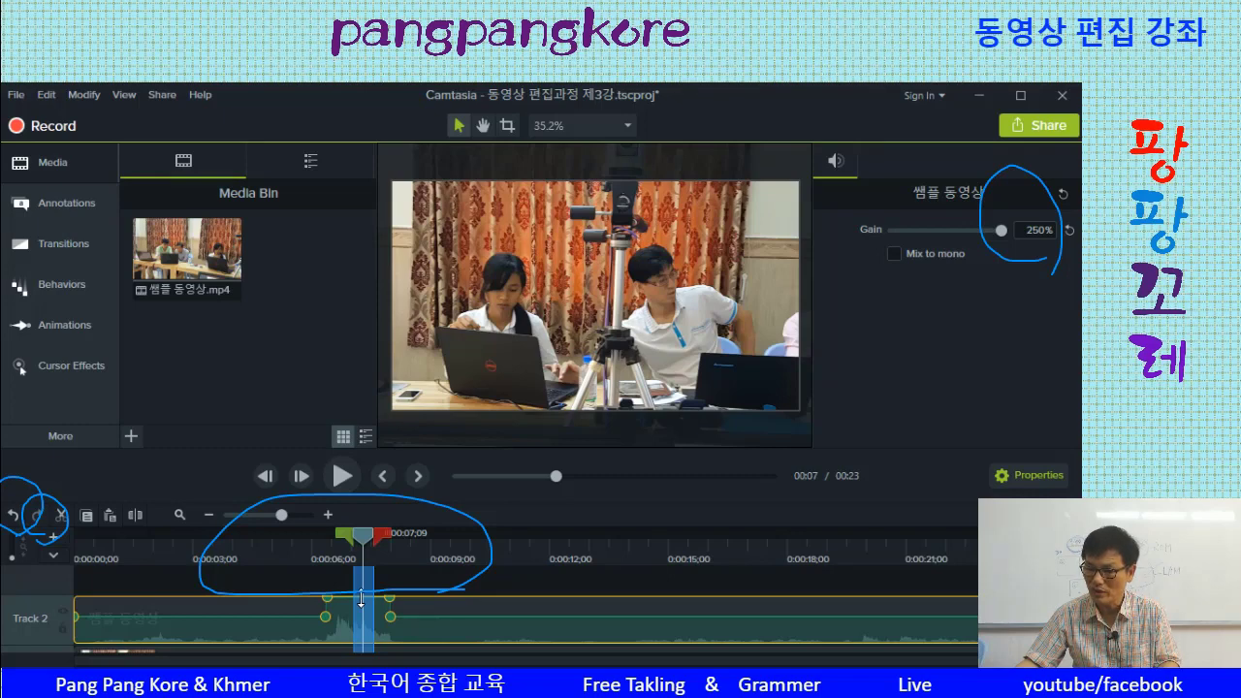
pyautogui.moveTo(360, 602); pyautogui.dragTo(358, 627)
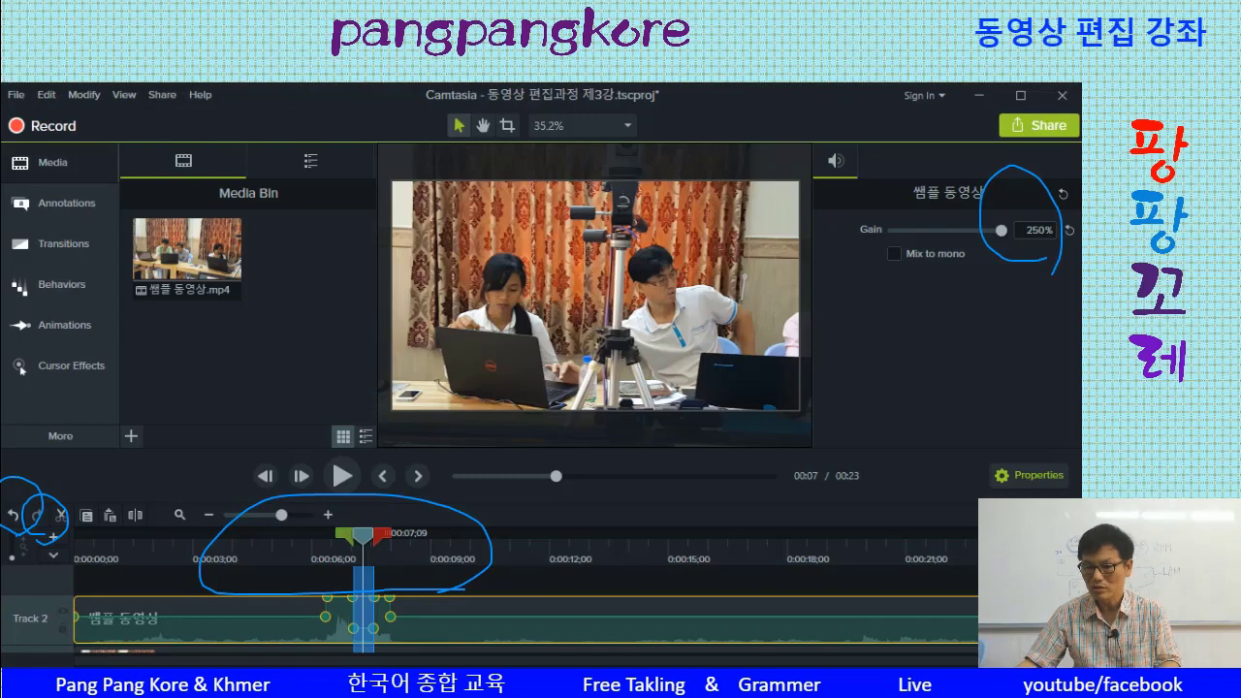
pyautogui.click(550, 570)
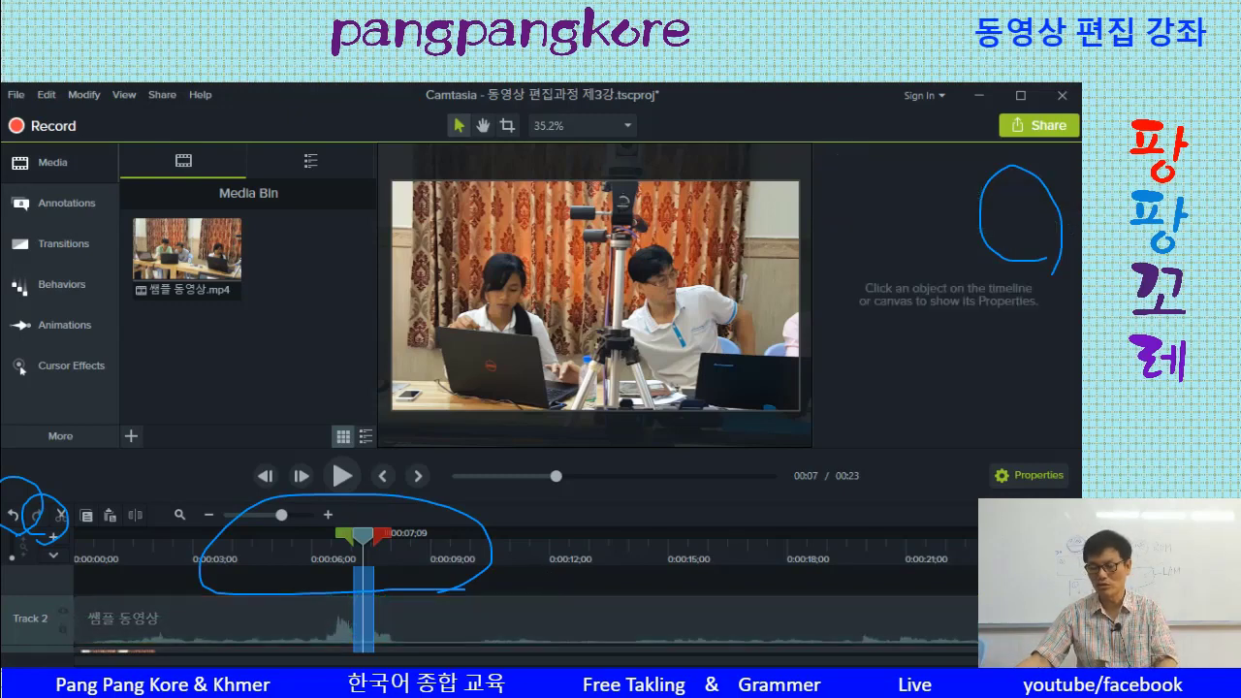
pyautogui.click(335, 623)
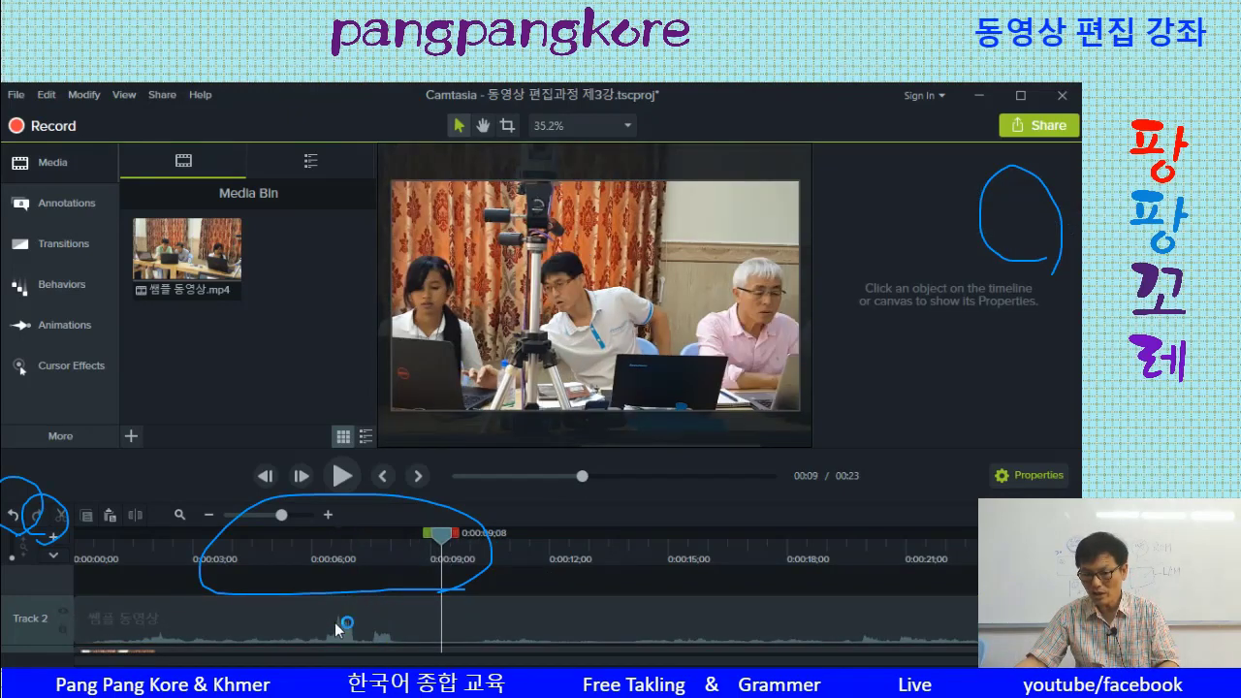
pyautogui.moveTo(335, 668)
pyautogui.mouseDown()
pyautogui.moveTo(327, 602)
pyautogui.moveTo(403, 601)
pyautogui.moveTo(390, 667)
pyautogui.mouseUp()
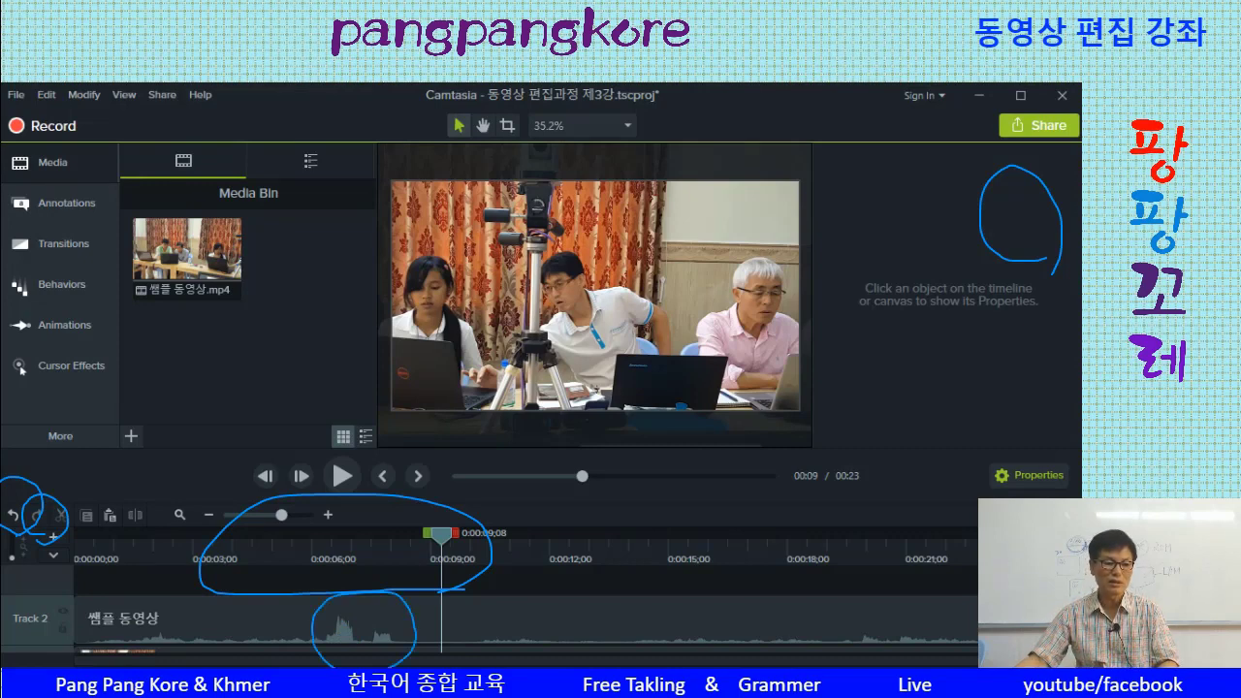
pyautogui.moveTo(348, 652)
pyautogui.mouseDown()
pyautogui.moveTo(361, 628)
pyautogui.moveTo(369, 646)
pyautogui.mouseUp()
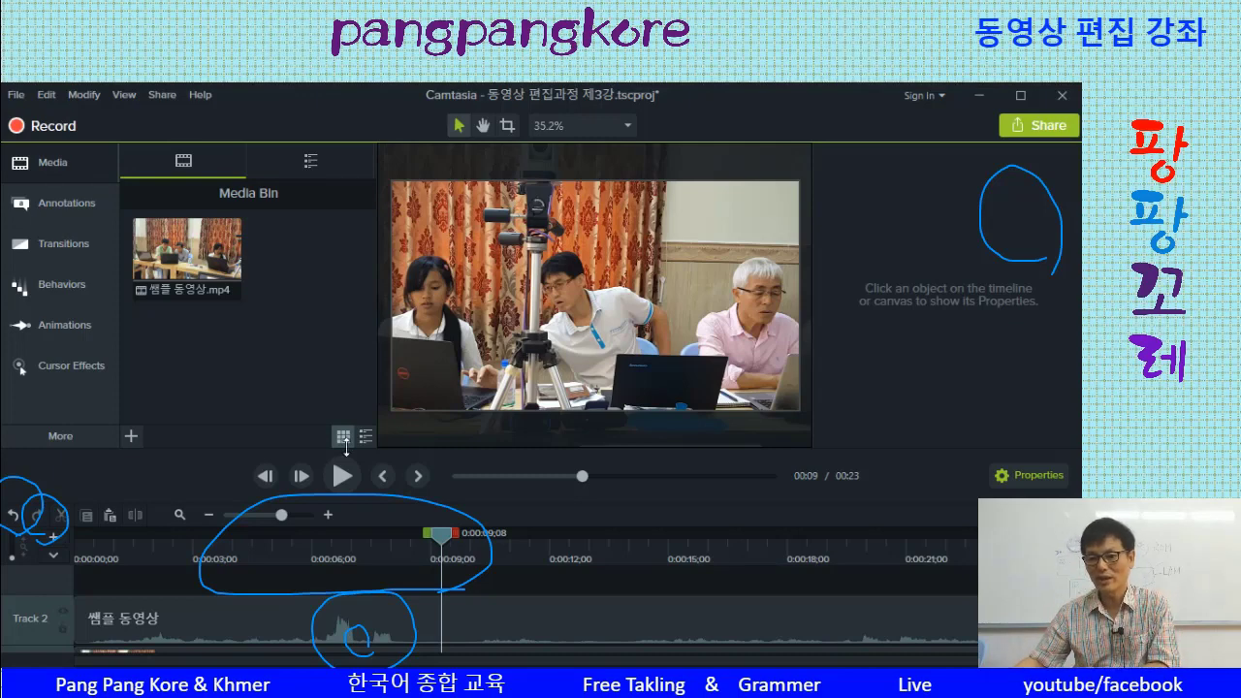
# Shrink the video on the canvas to a scale of 42.7% and place it in the canvas's upper-left corner.
pyautogui.click(744, 234)
pyautogui.moveTo(788, 196); pyautogui.dragTo(741, 252)
pyautogui.moveTo(408, 205); pyautogui.dragTo(540, 278)
pyautogui.moveTo(589, 325); pyautogui.dragTo(444, 230)
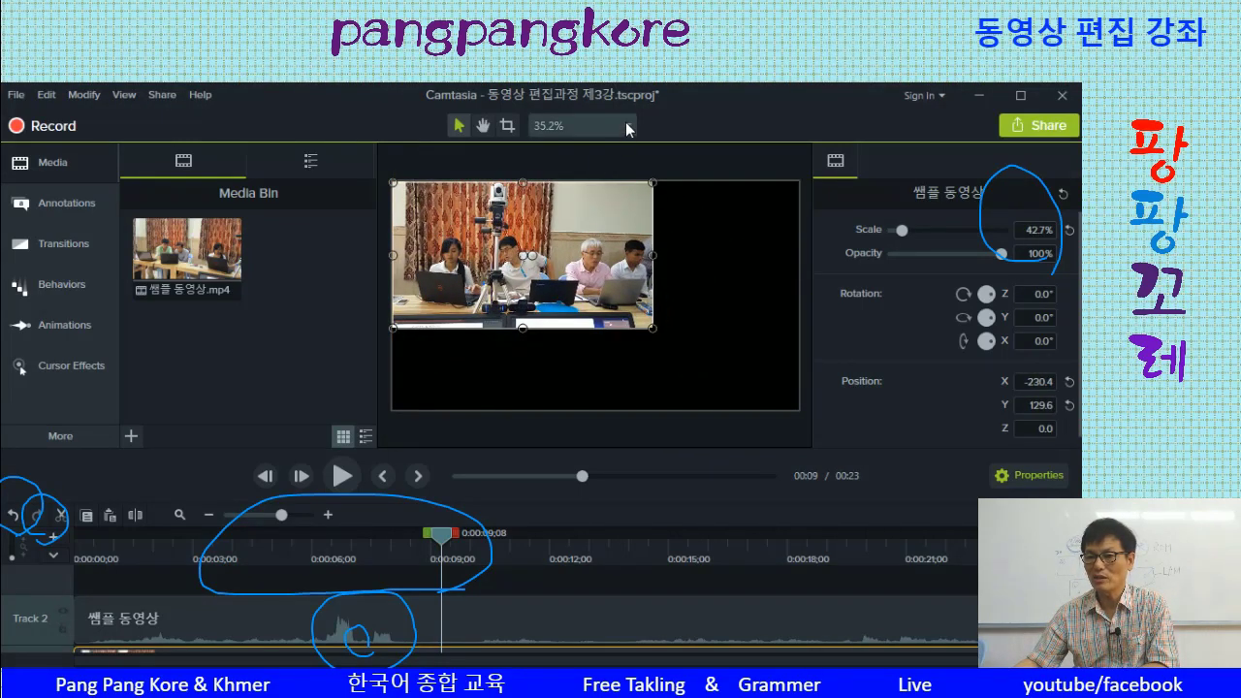
# Enlarge the video on the canvas to 55.3% and move it to position X -74.9, Y 0.0.
pyautogui.moveTo(652, 328); pyautogui.dragTo(688, 368)
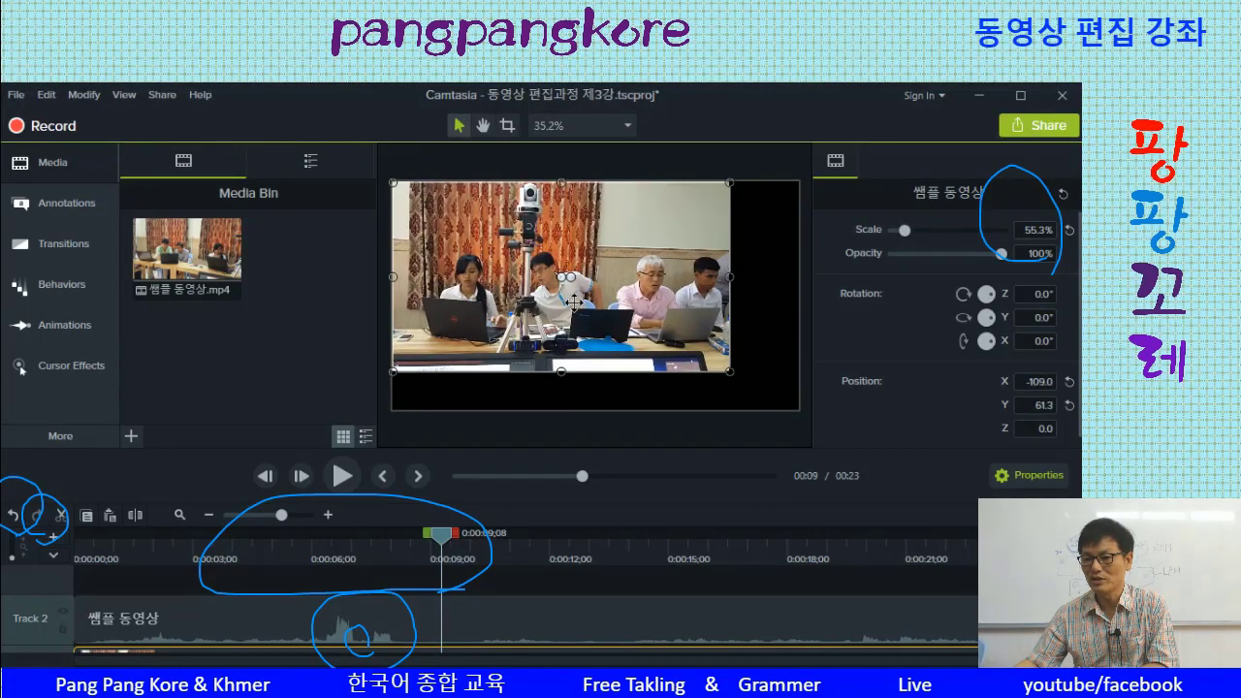
pyautogui.moveTo(570, 304); pyautogui.dragTo(589, 324)
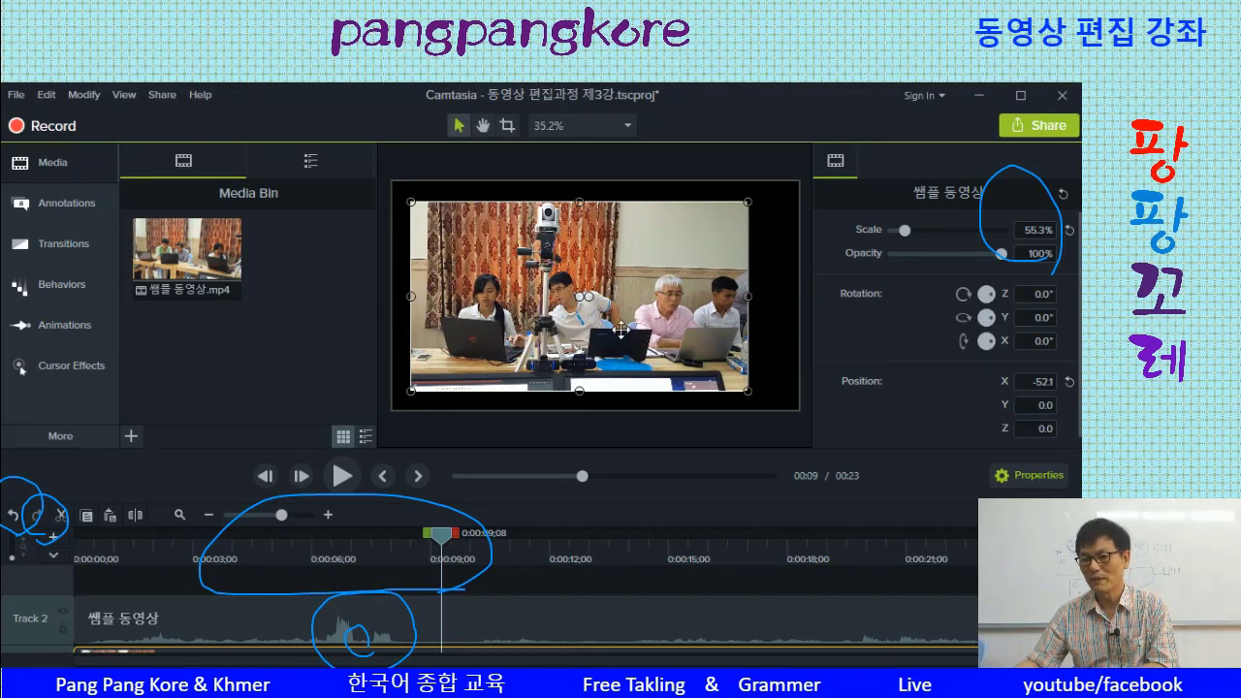
pyautogui.moveTo(622, 329); pyautogui.dragTo(613, 327)
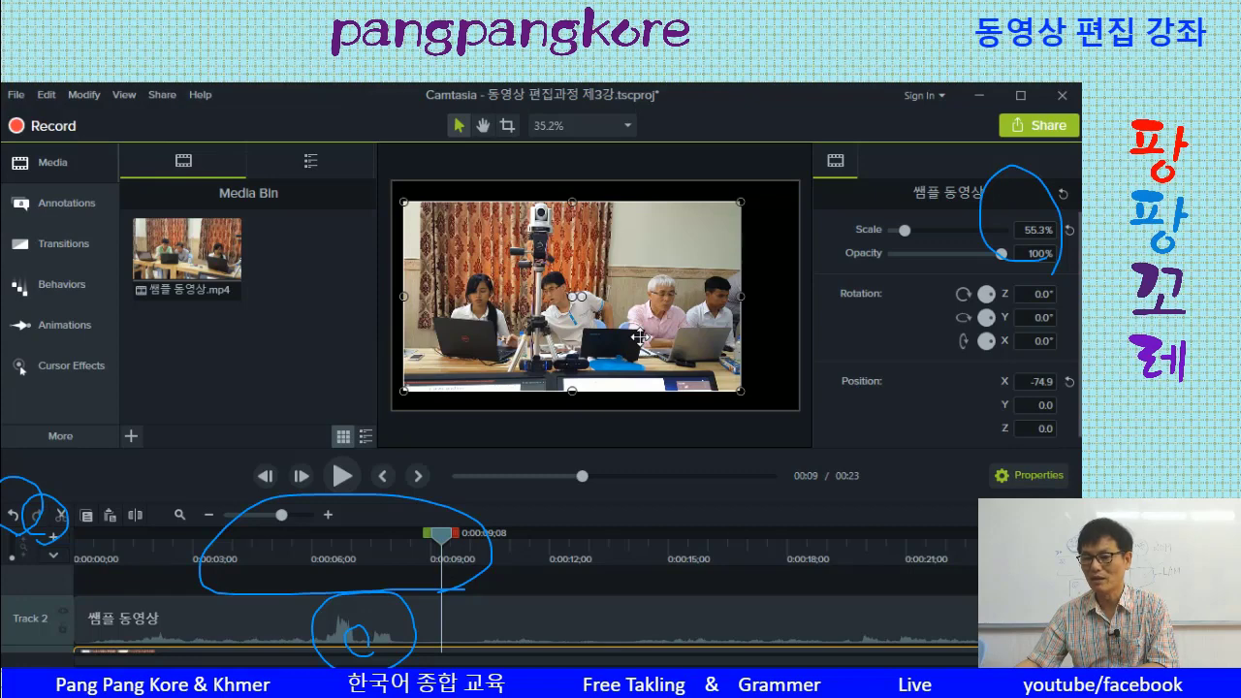
# Crop the video on all four sides to the man in the pink shirt and move it to X -383.1, Y 32.7.
pyautogui.click(508, 126)
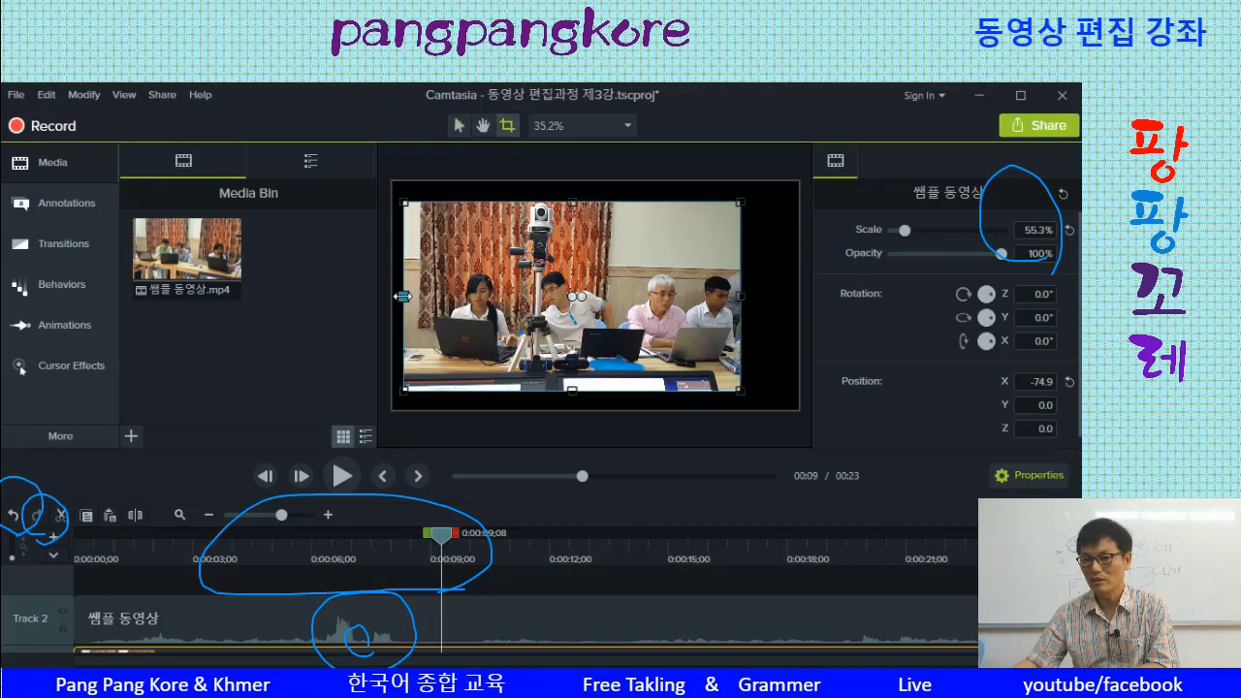
pyautogui.moveTo(401, 297); pyautogui.dragTo(618, 346)
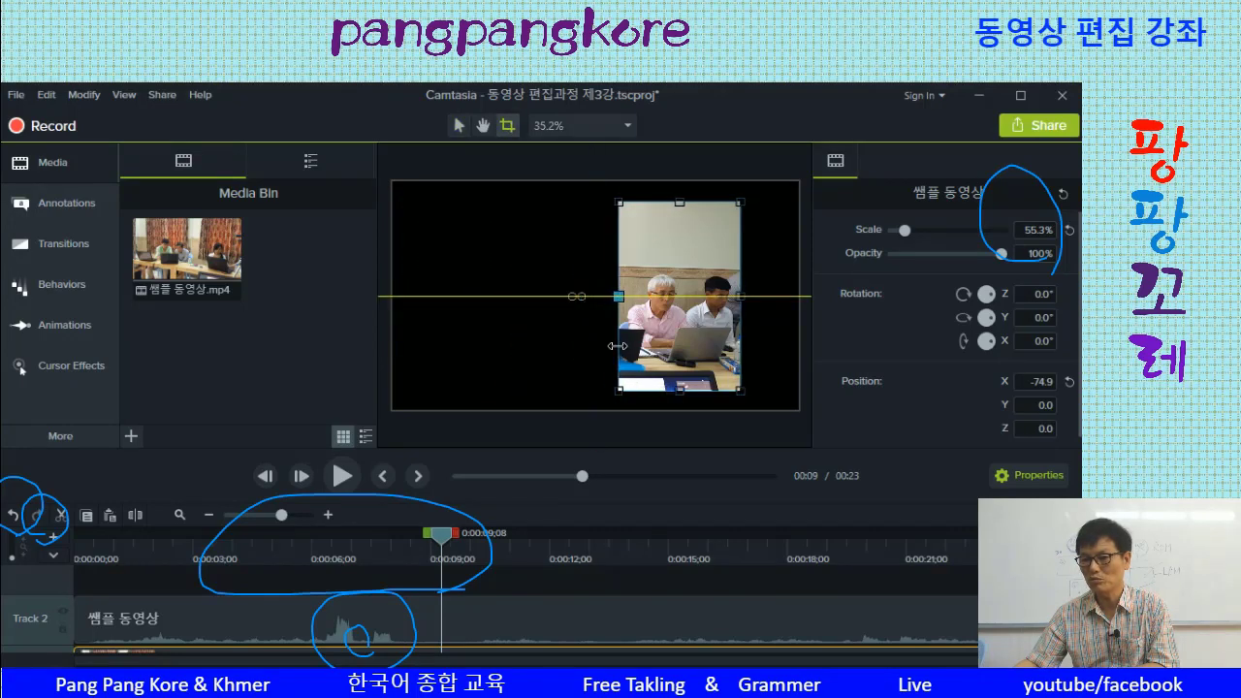
pyautogui.moveTo(741, 295); pyautogui.dragTo(694, 295)
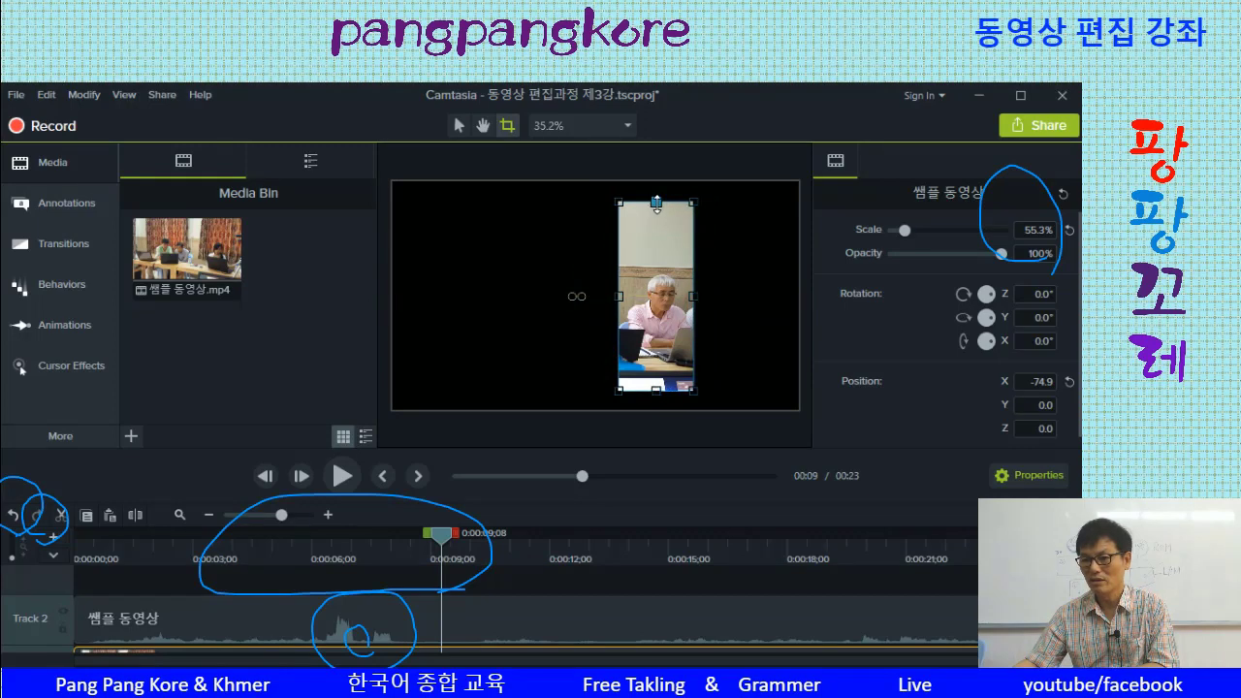
pyautogui.moveTo(657, 206); pyautogui.dragTo(657, 261)
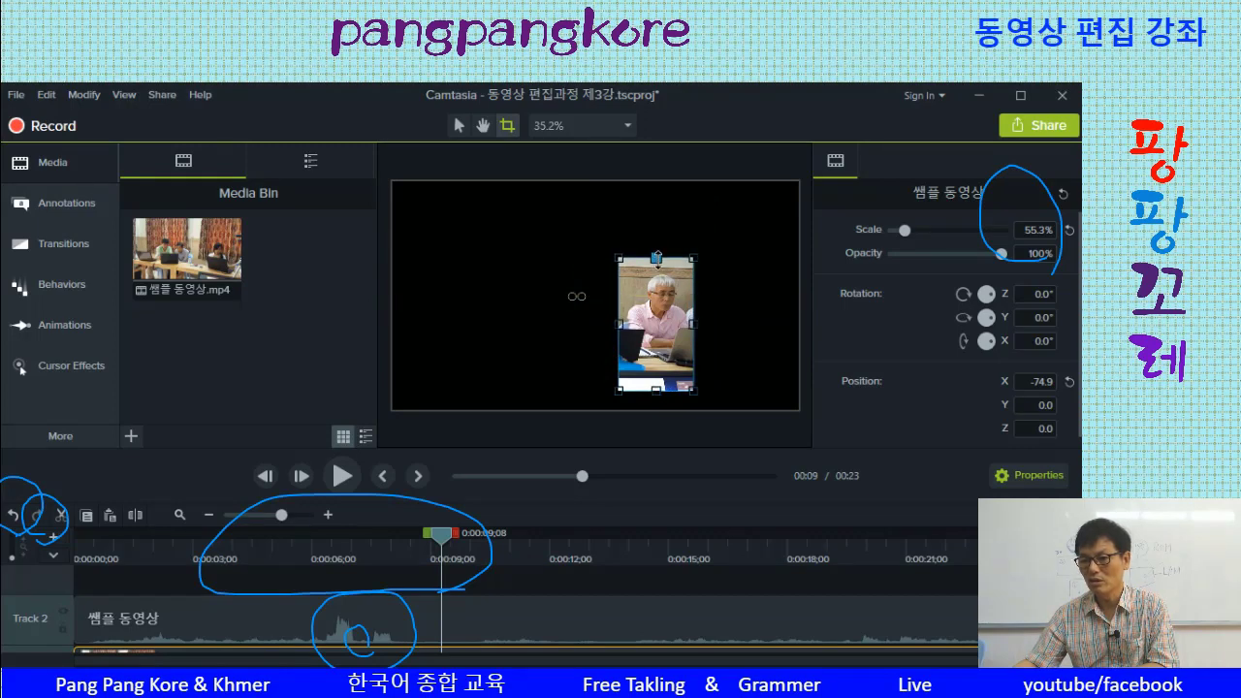
pyautogui.moveTo(657, 392); pyautogui.dragTo(546, 319)
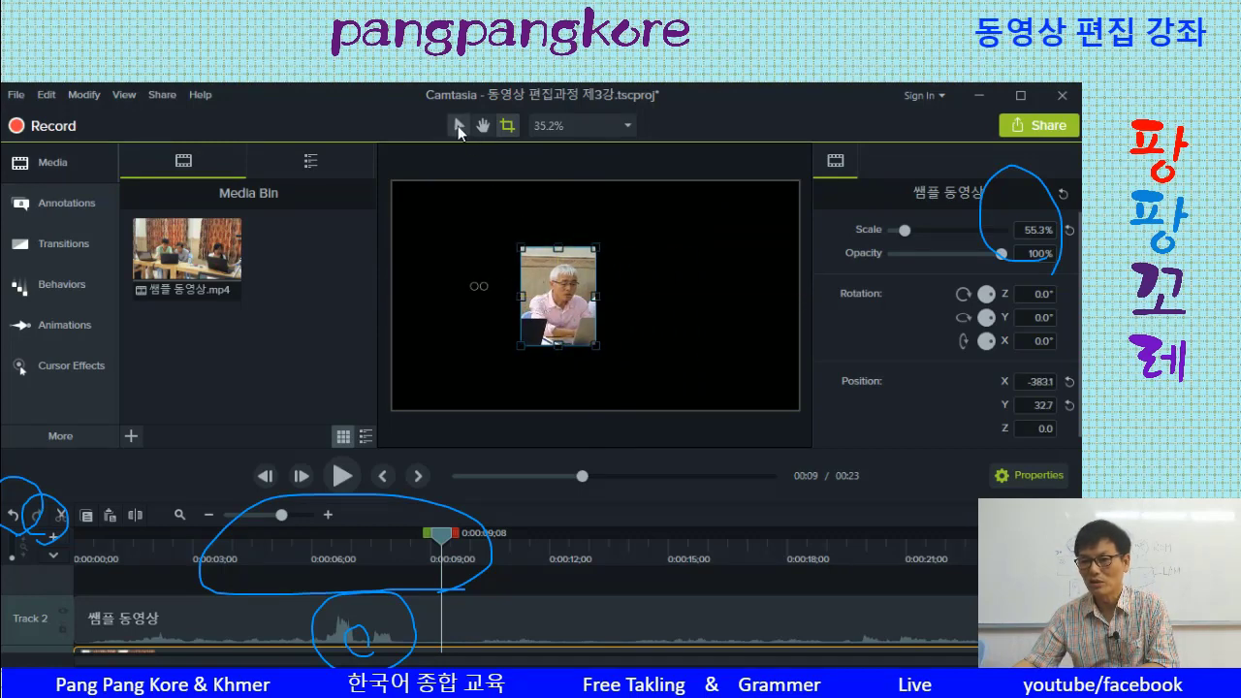
# Scale the cropped video up to 127.7% to fill the canvas height and move it to X -610.5, Y 77.7.
pyautogui.click(458, 125)
pyautogui.moveTo(596, 248); pyautogui.dragTo(700, 238)
pyautogui.moveTo(621, 281); pyautogui.dragTo(593, 334)
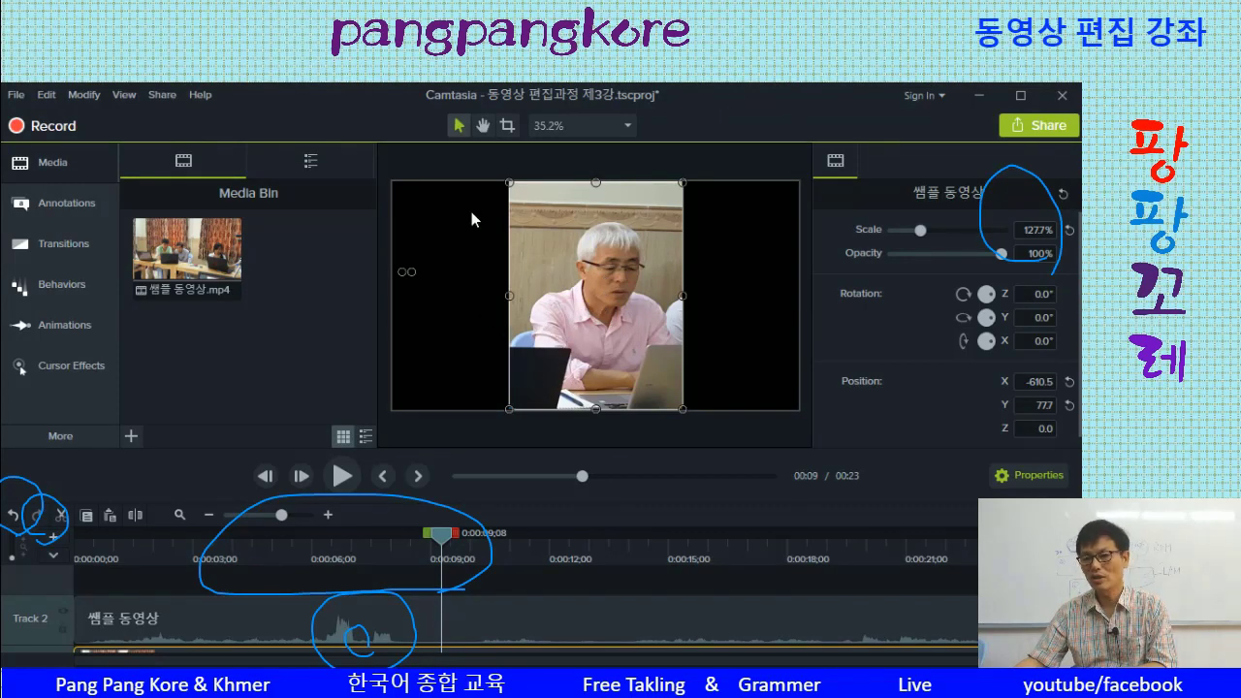
# Crop a little more off the video's left edge and move it to position X -584.9, Y 73.3.
pyautogui.click(507, 125)
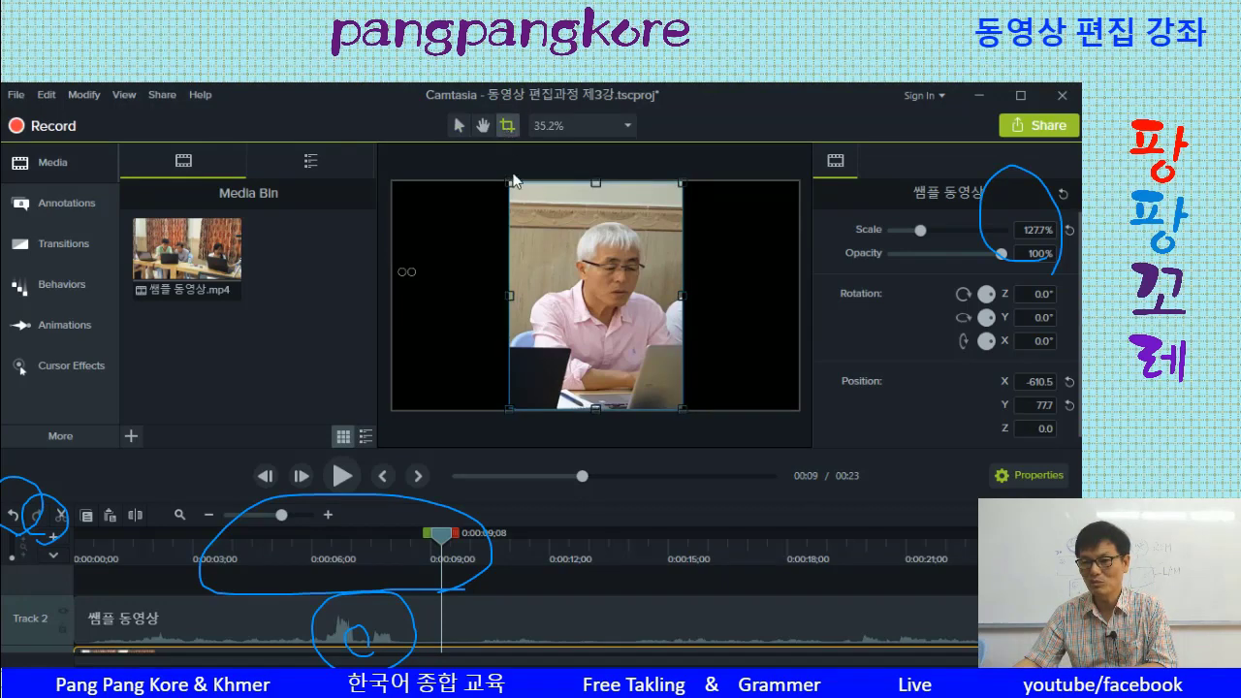
pyautogui.moveTo(510, 296); pyautogui.dragTo(522, 308)
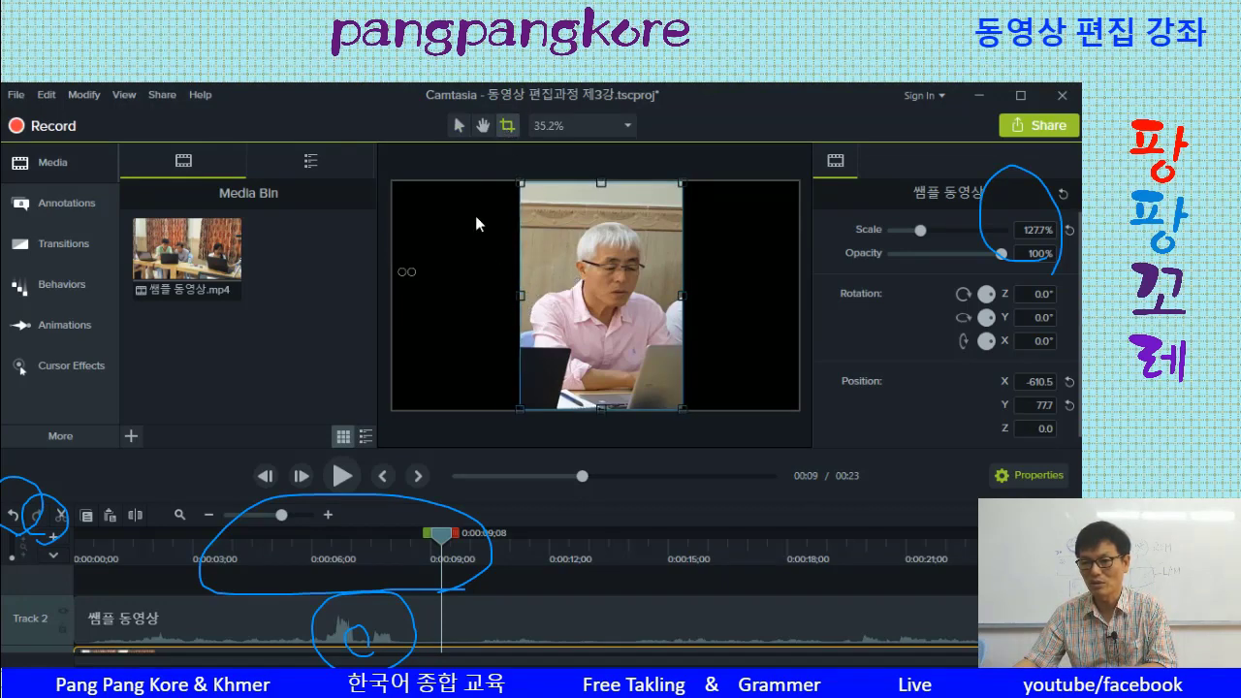
pyautogui.click(458, 125)
pyautogui.moveTo(620, 289)
pyautogui.mouseDown()
pyautogui.moveTo(556, 291)
pyautogui.moveTo(585, 306)
pyautogui.moveTo(546, 291)
pyautogui.moveTo(627, 318)
pyautogui.moveTo(626, 296)
pyautogui.mouseUp()
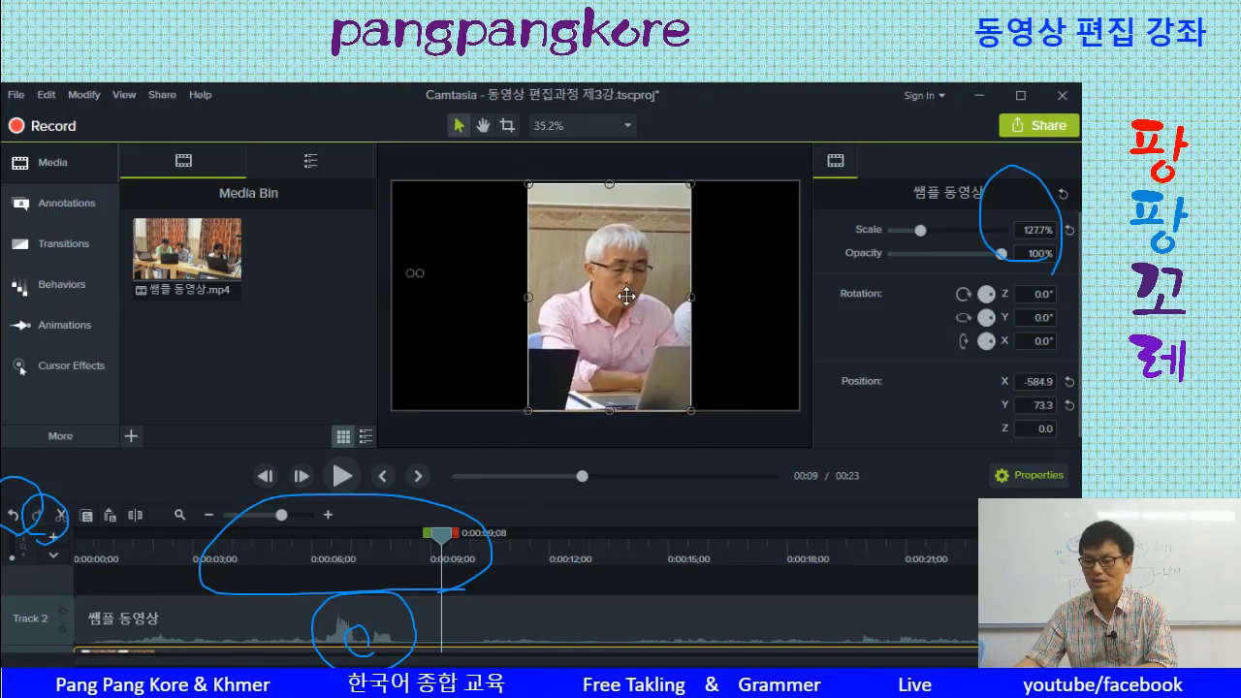